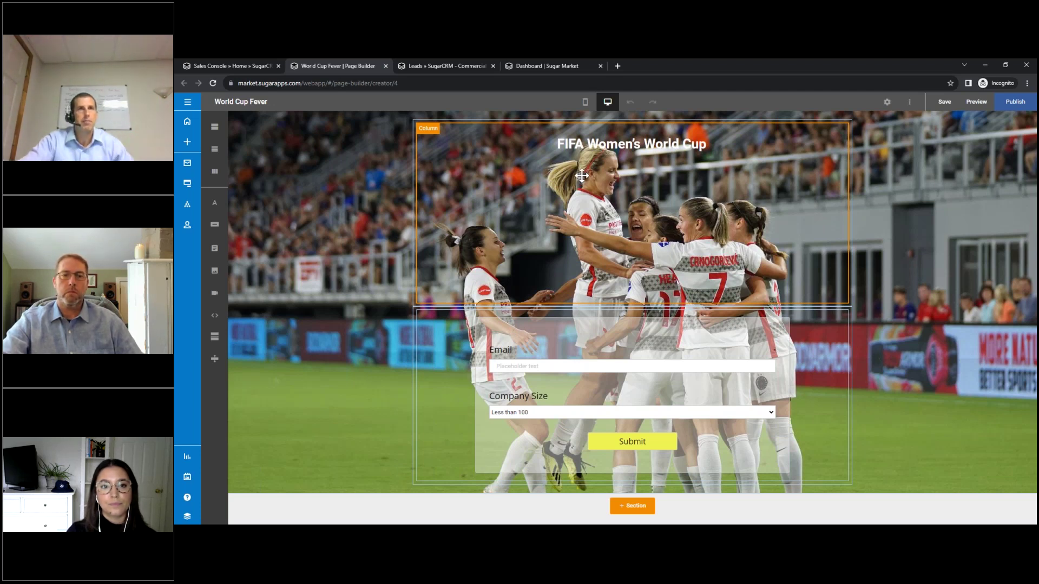
Look over the World Cup Fever page's FIFA Women's World Cup banner and Email/Company Size form.
mouse_move(452, 63)
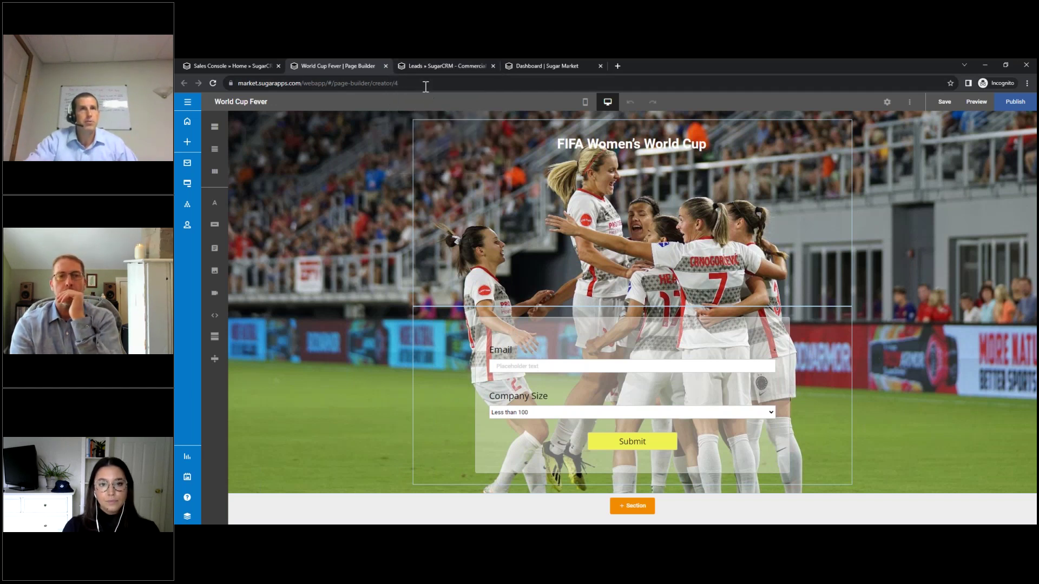
Go from the CRM Leads list to the Sugar Market dashboard's Nurtures list.
click(433, 67)
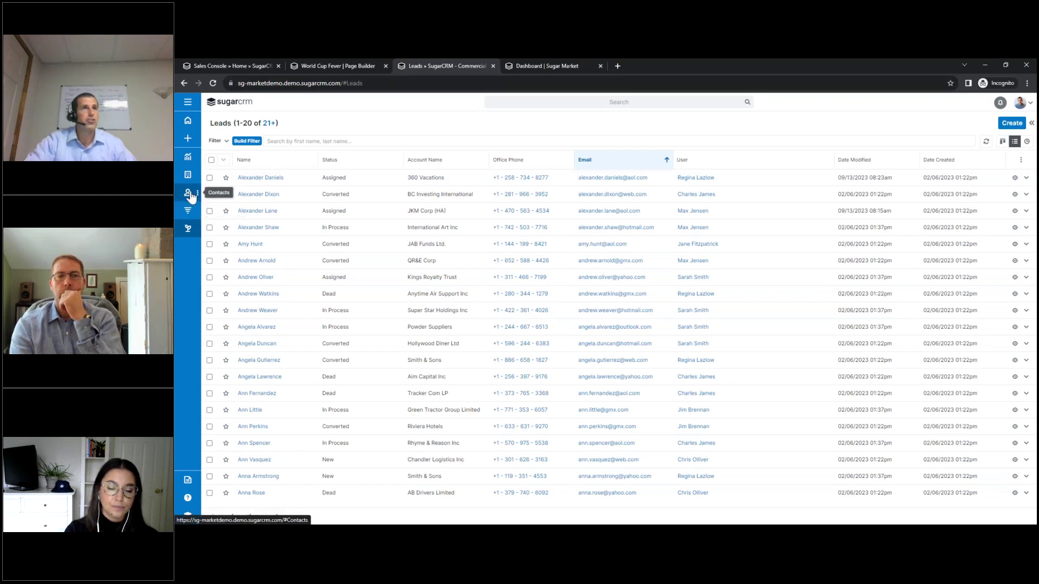
click(546, 67)
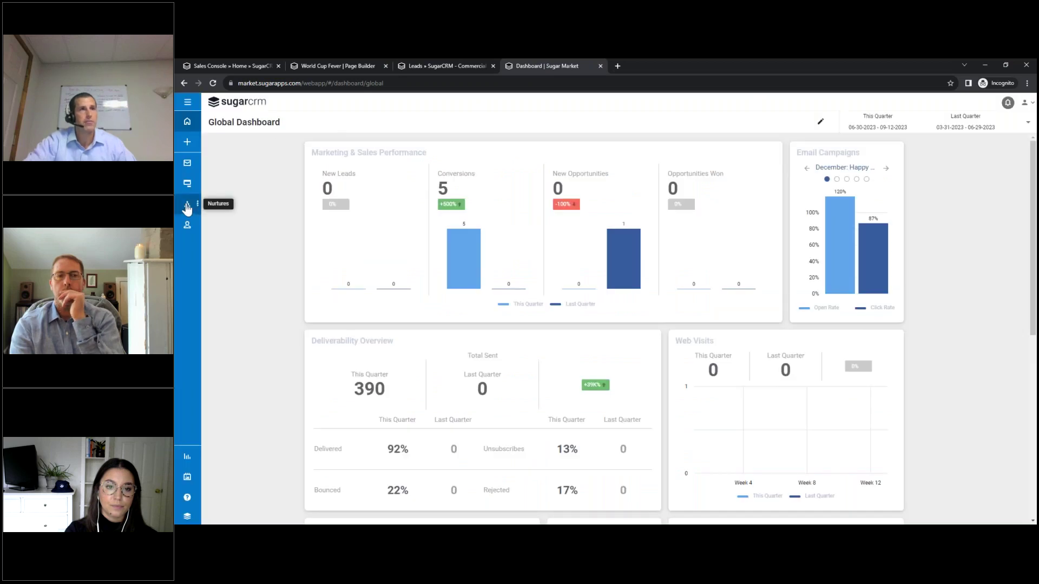
click(187, 204)
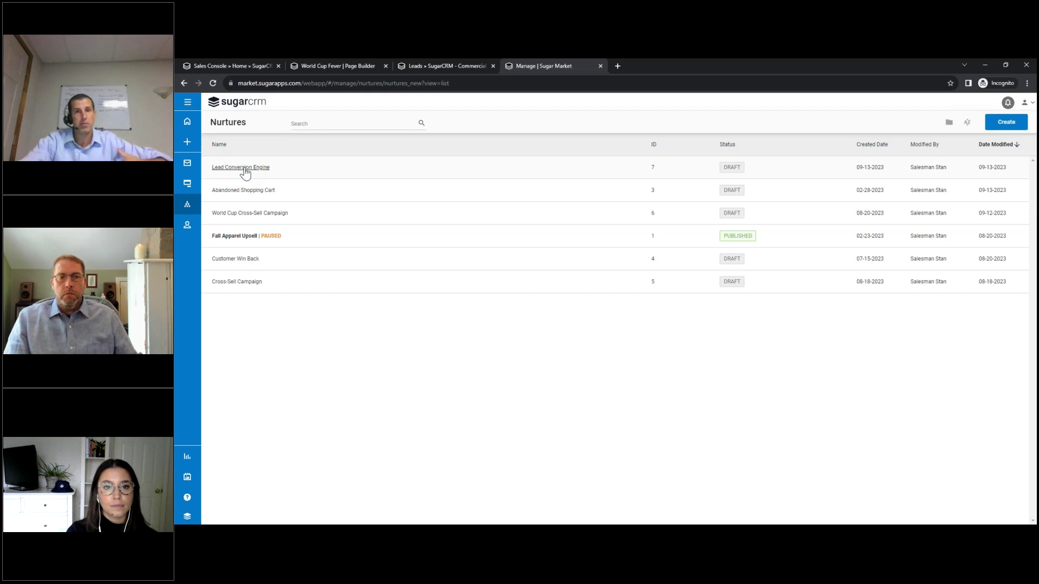
Open the Lead Conversion Engine nurture and look over its email, condition, wait and CRM-action steps.
click(245, 172)
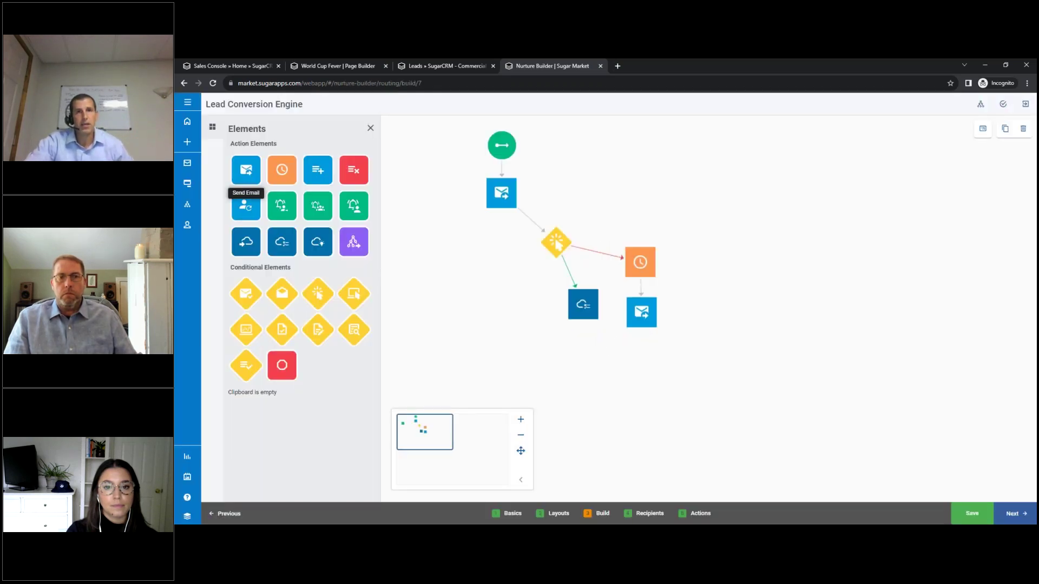
mouse_move(504, 156)
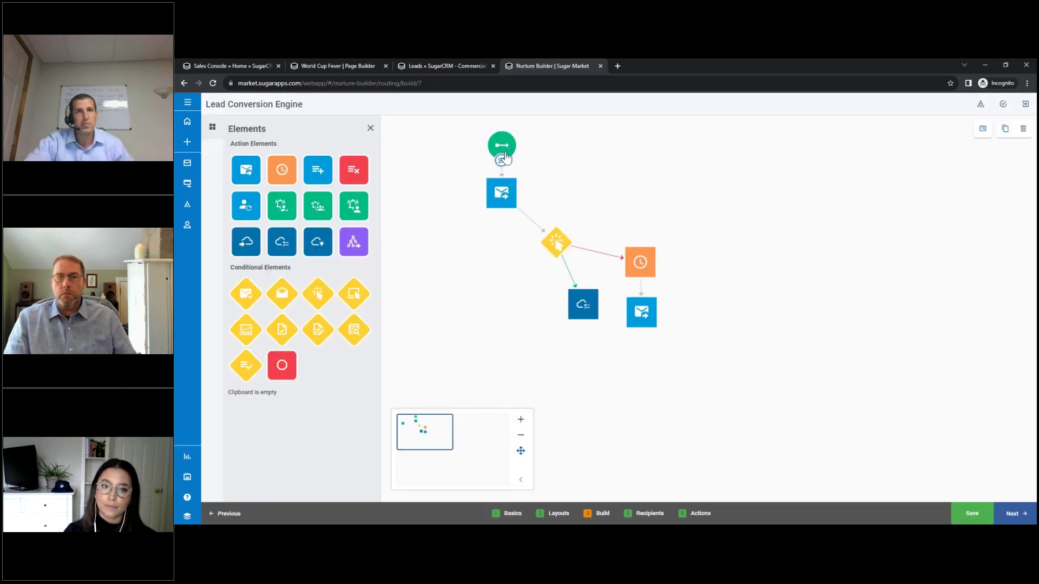
mouse_move(505, 201)
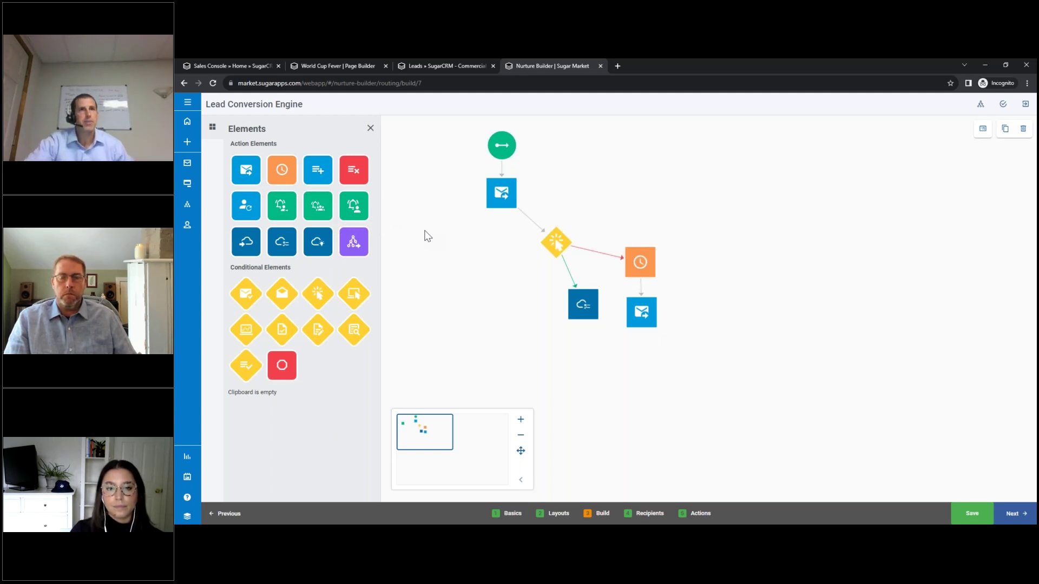
mouse_move(558, 250)
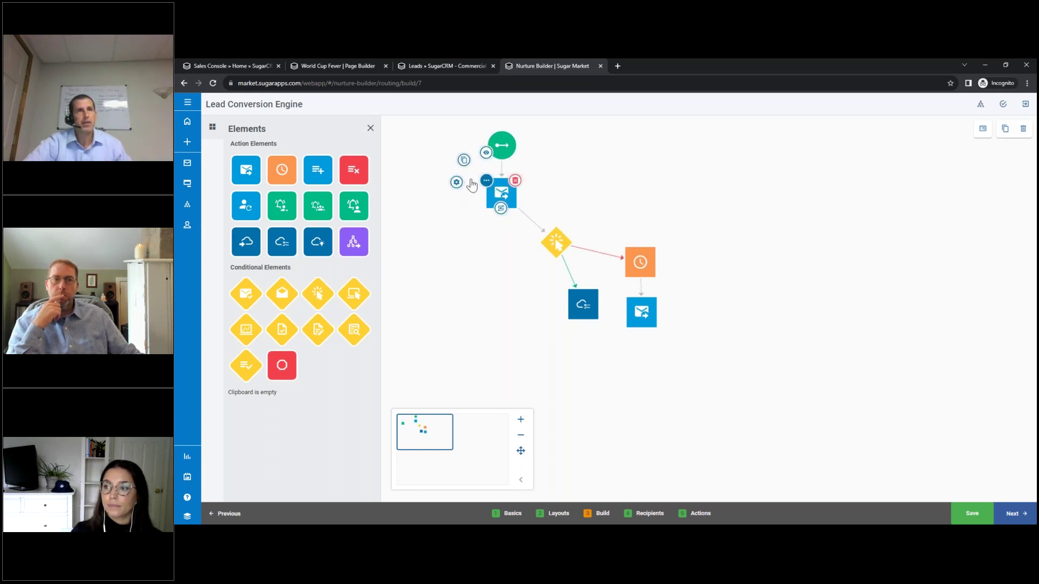
Review the Gauge Interest Email from the first Send Email step, then confirm that step's settings.
click(456, 182)
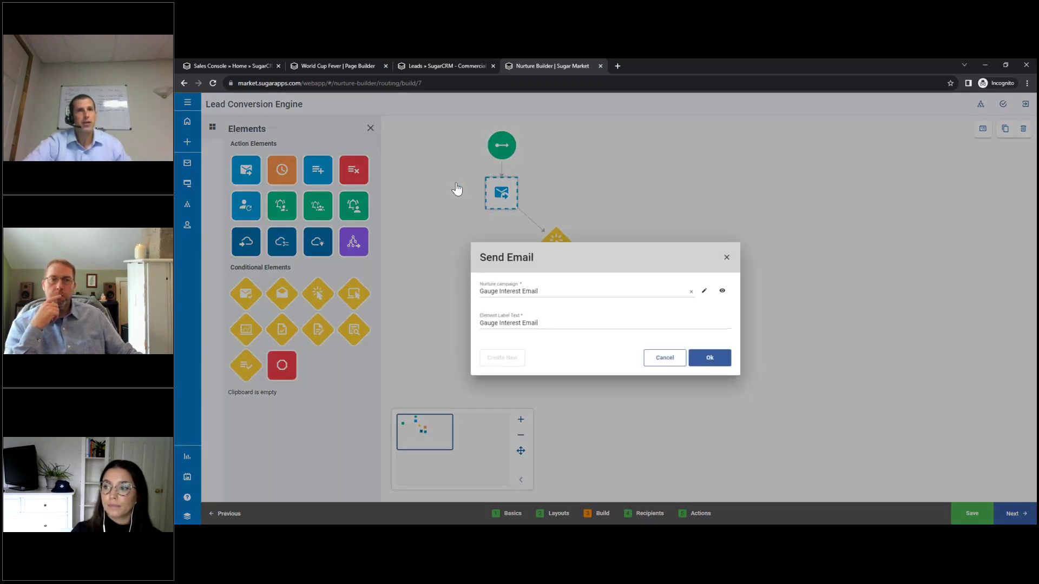
click(704, 291)
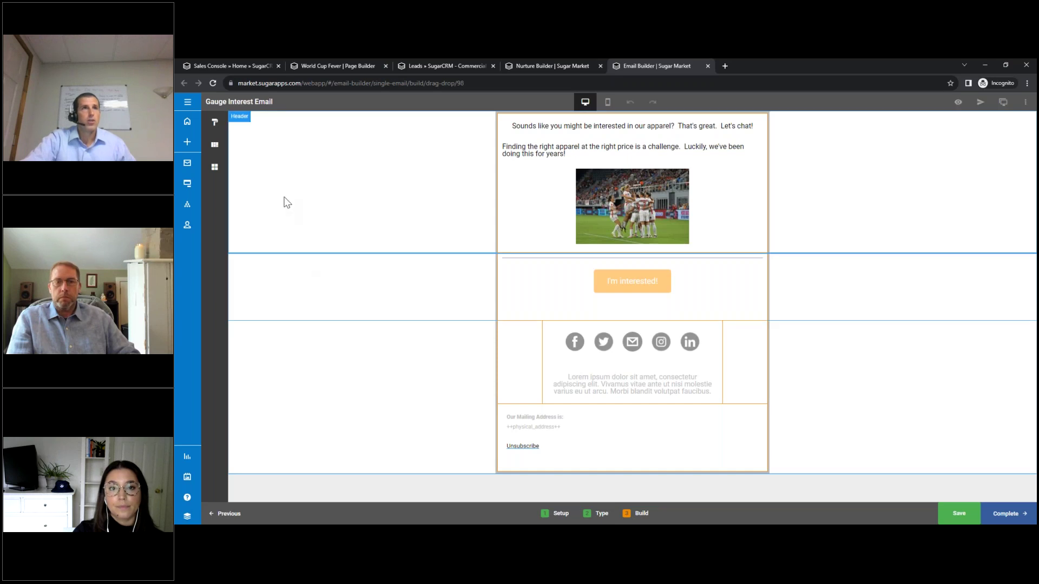
click(546, 66)
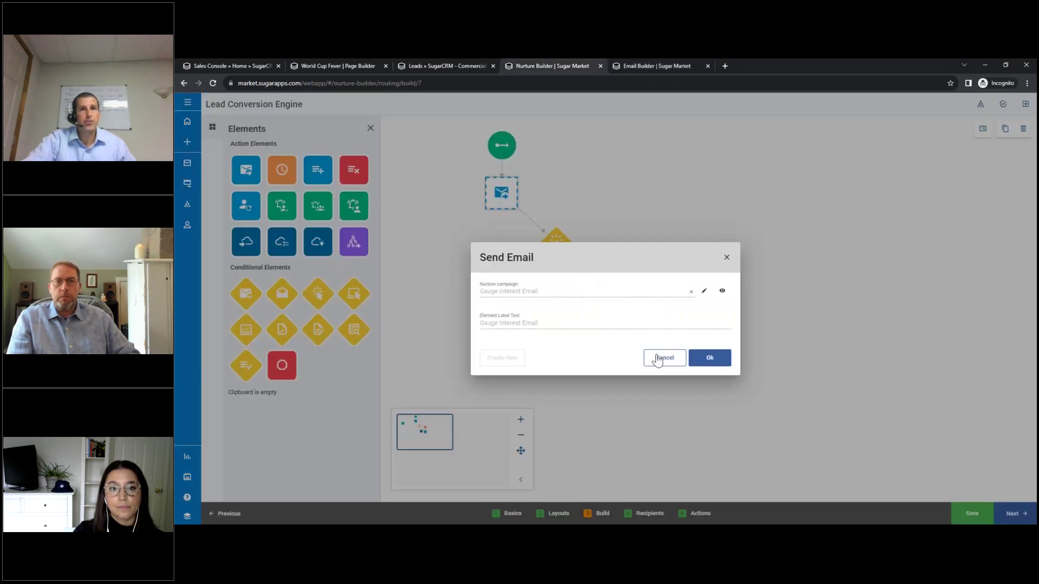
click(697, 360)
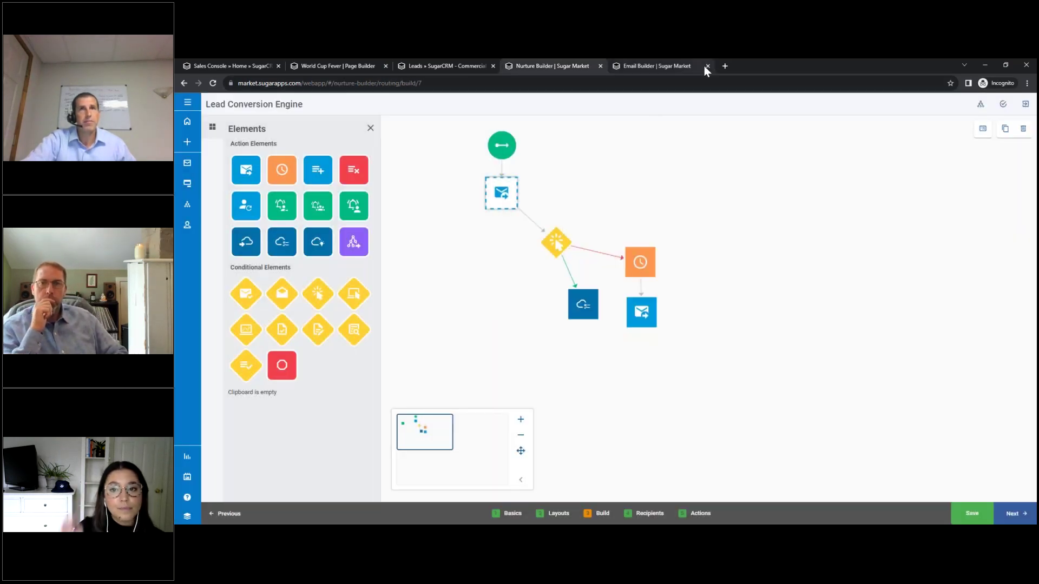
Check the Link Click condition's 2-day watch unchanged, then open the Create Task in CRM settings.
mouse_move(549, 238)
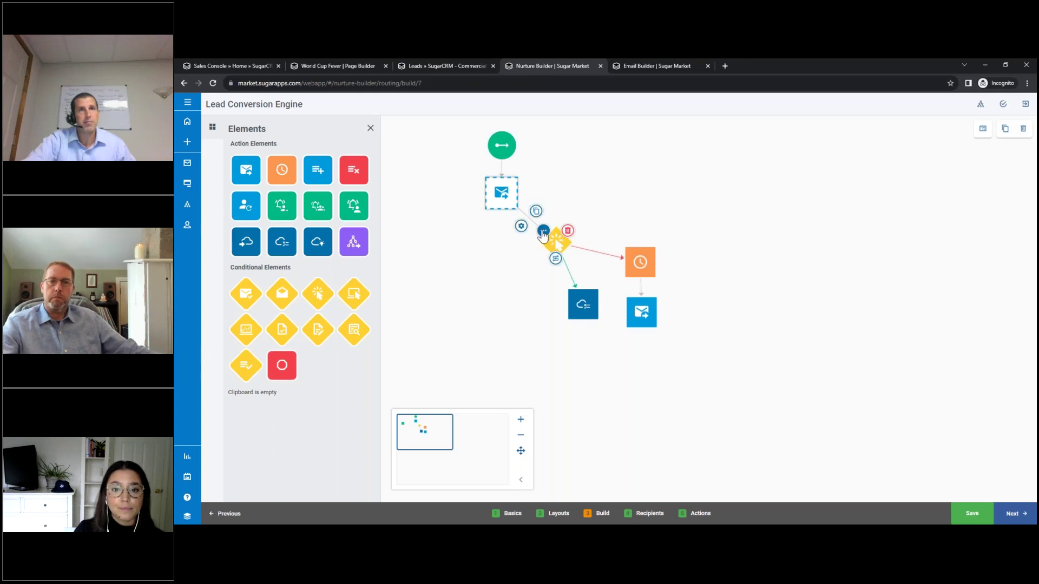
click(522, 228)
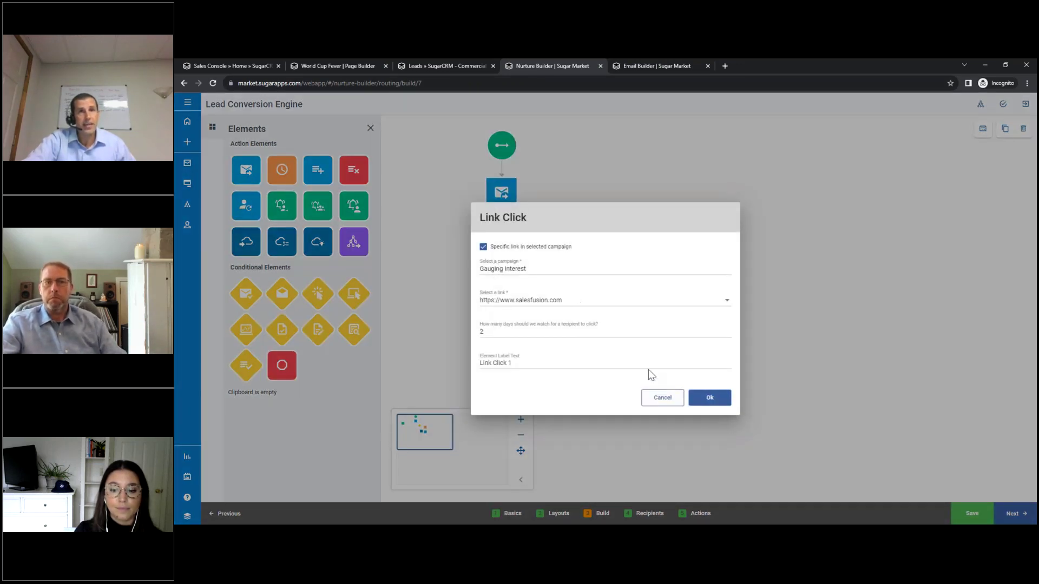
click(655, 405)
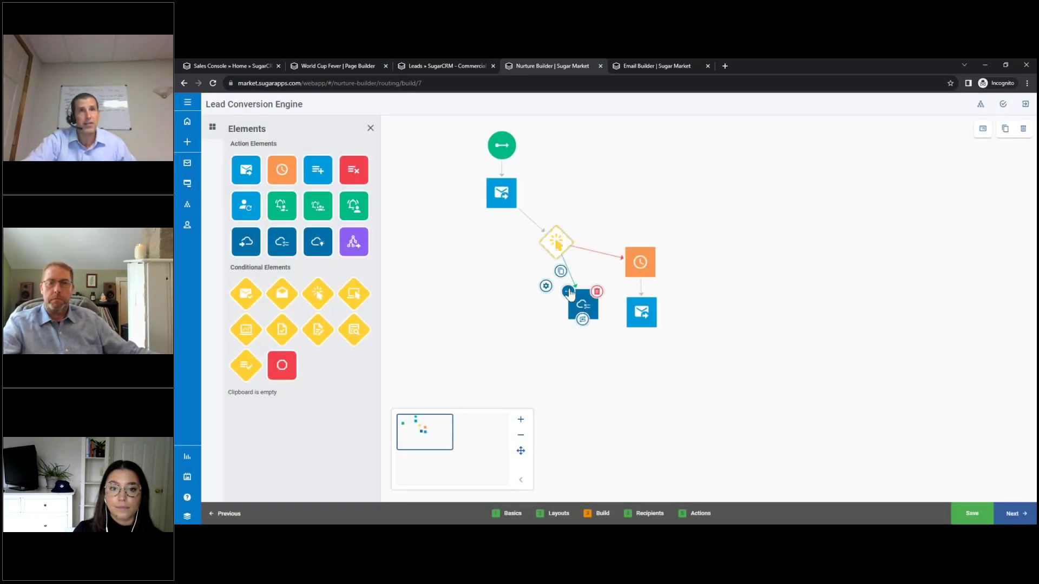
double_click(580, 310)
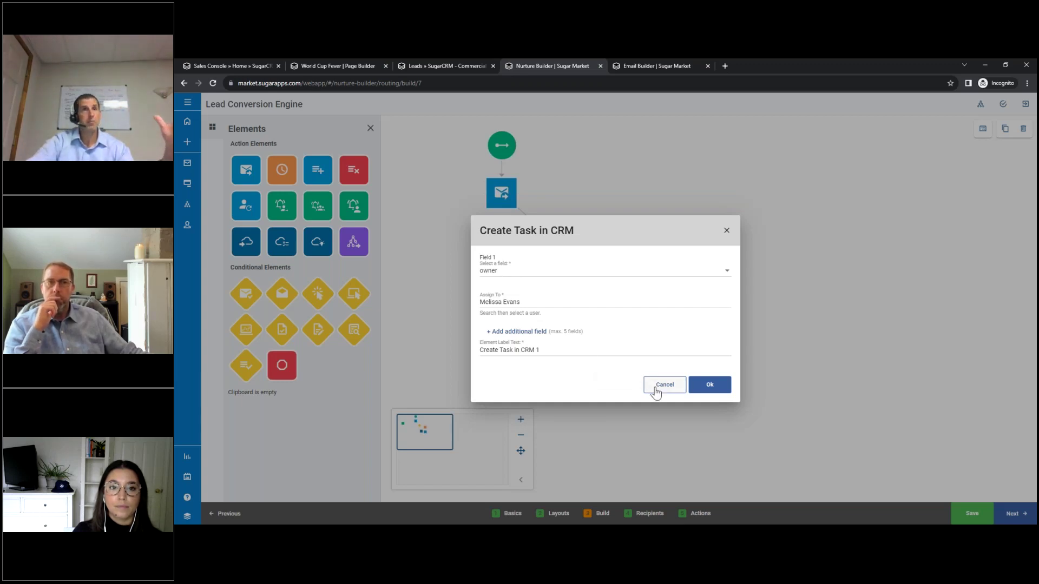
Cancel the Create Task in CRM settings and reveal the flow steps' extra option menus.
click(655, 388)
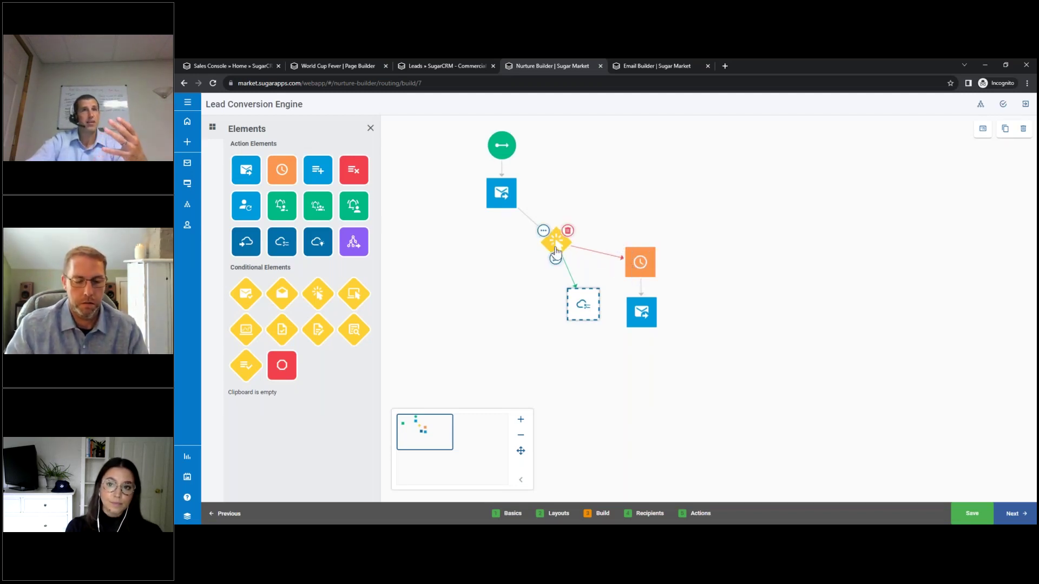
click(626, 250)
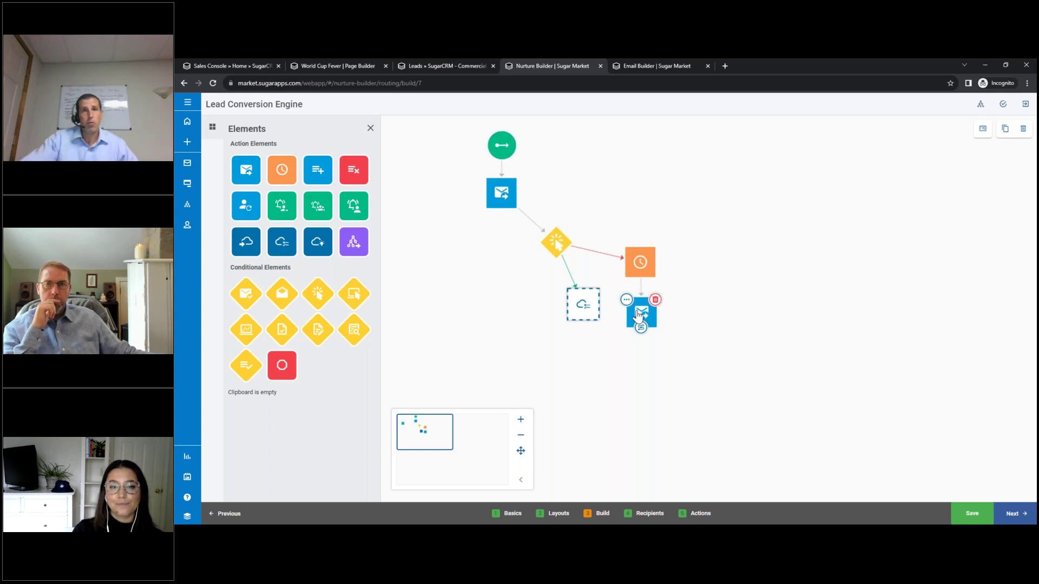
mouse_move(560, 248)
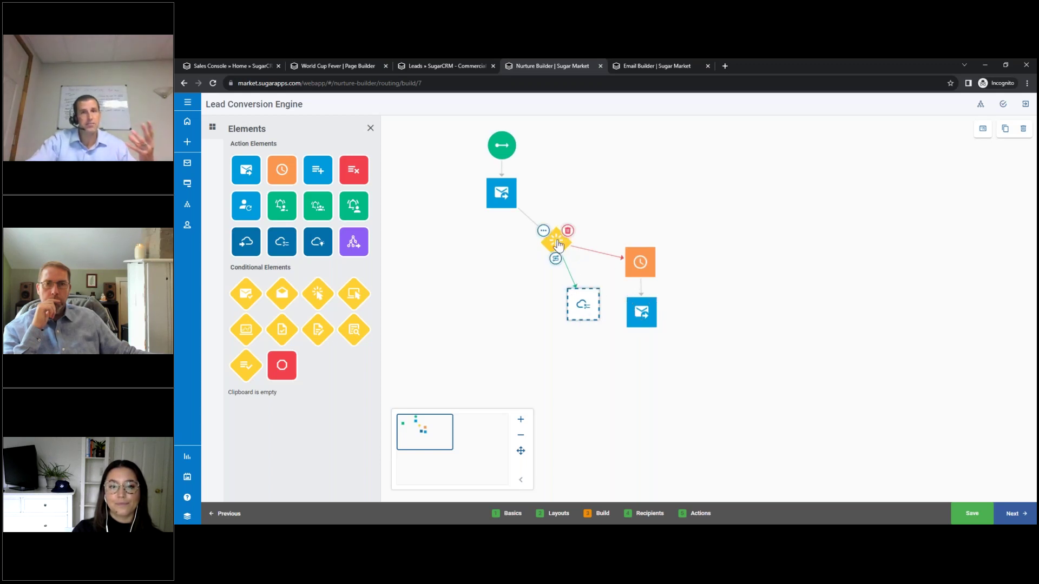
click(570, 293)
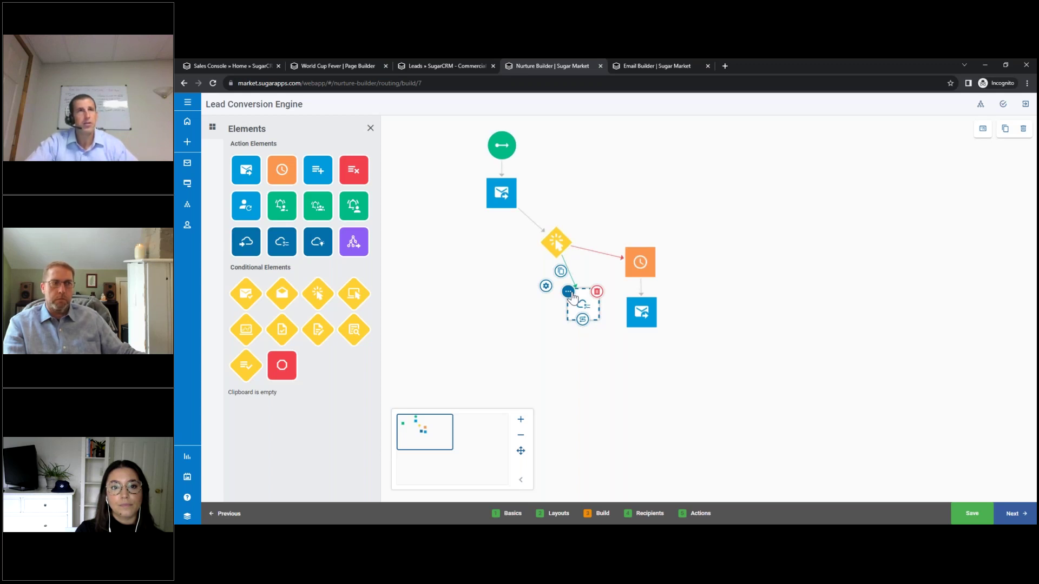
mouse_move(569, 234)
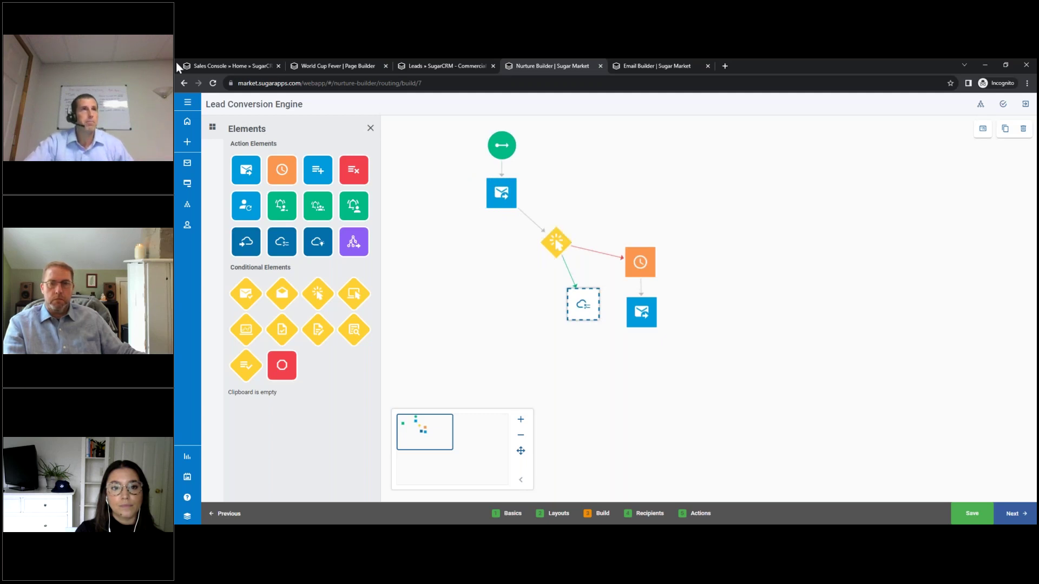
Run the CRM's High Potential Leads report (9 scored leads), then switch to the Leads list.
click(228, 66)
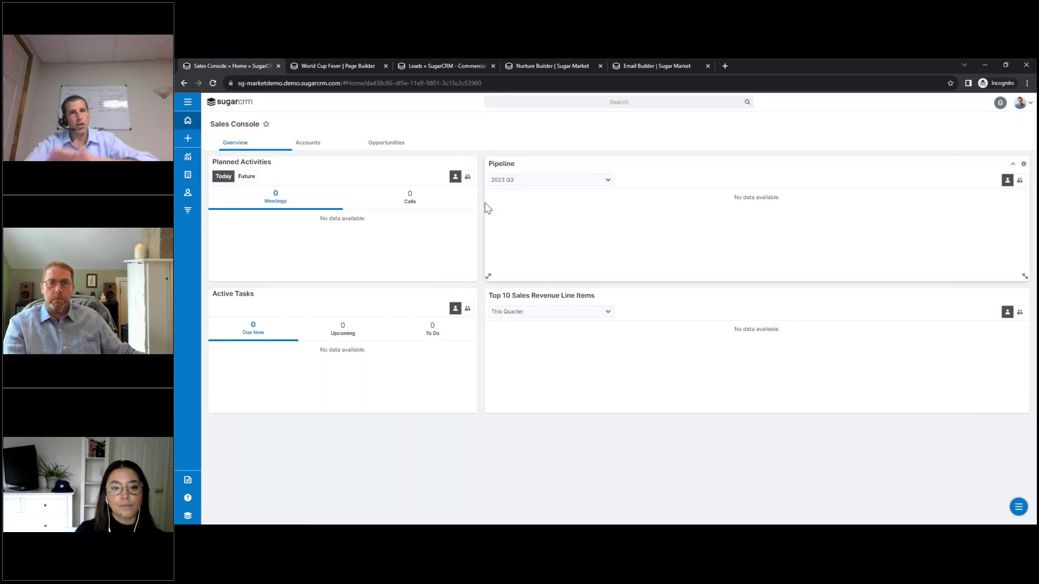
click(184, 104)
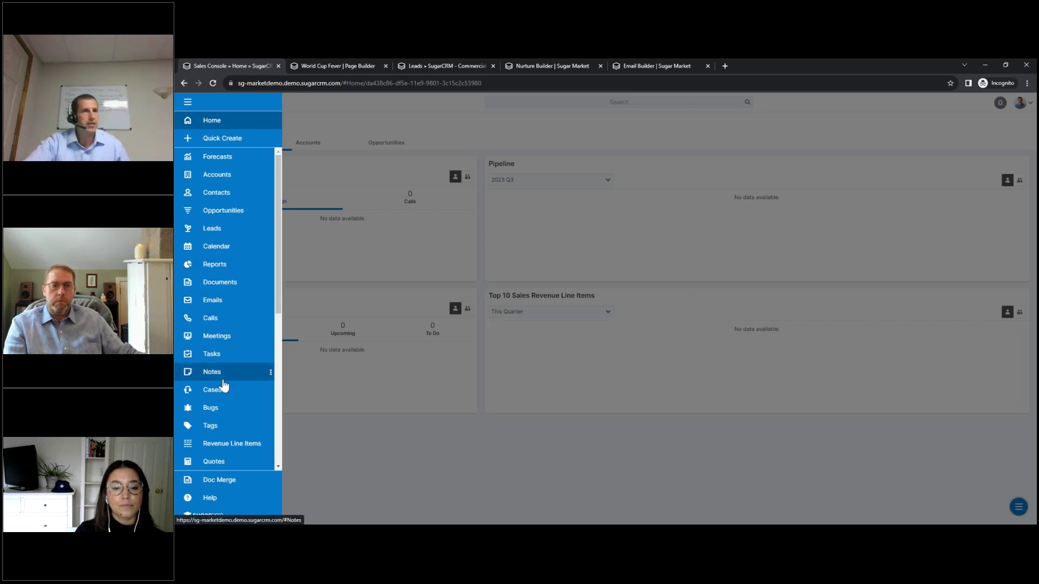
click(217, 265)
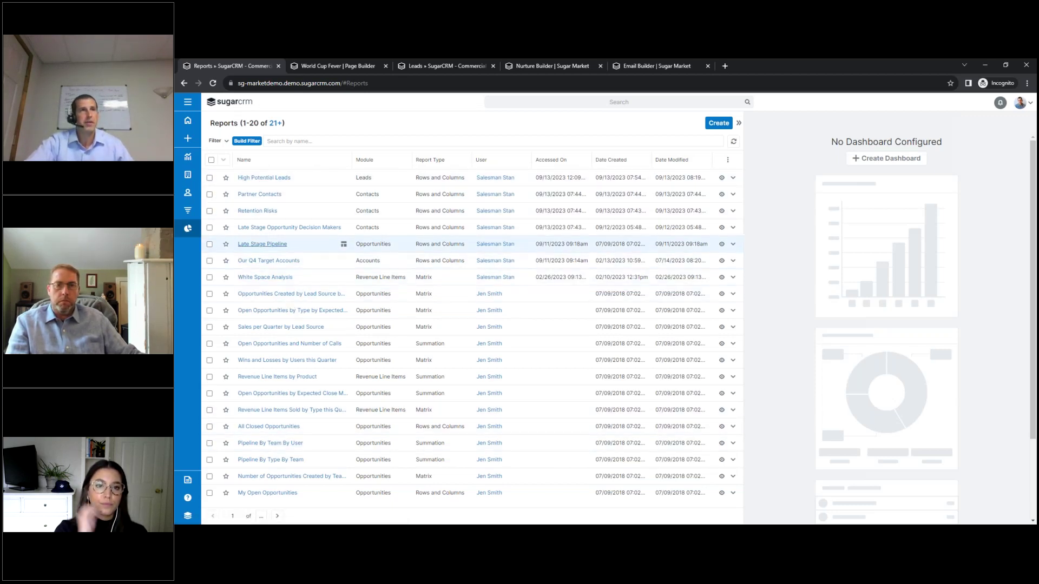
click(258, 179)
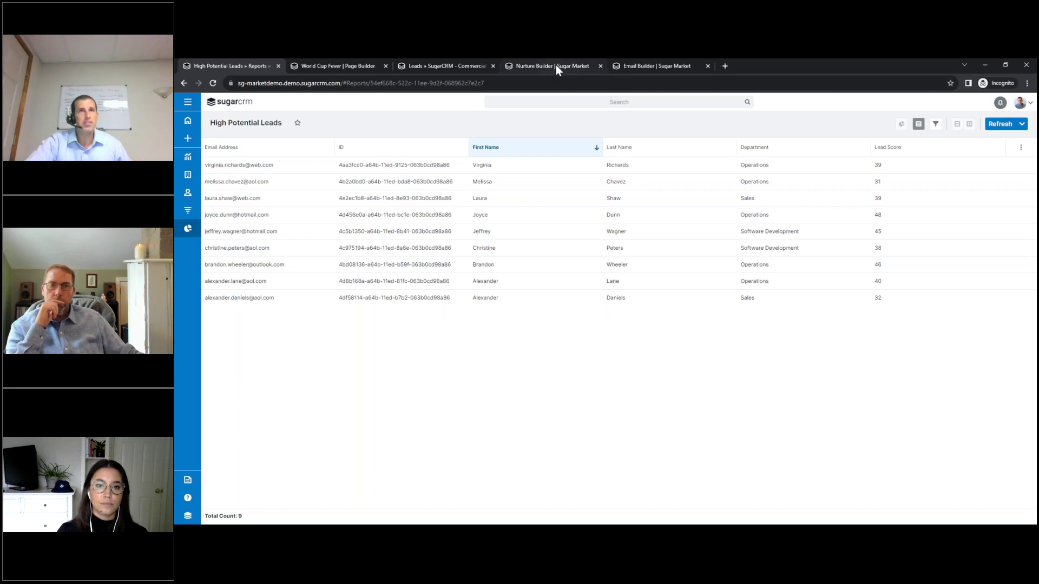
click(467, 67)
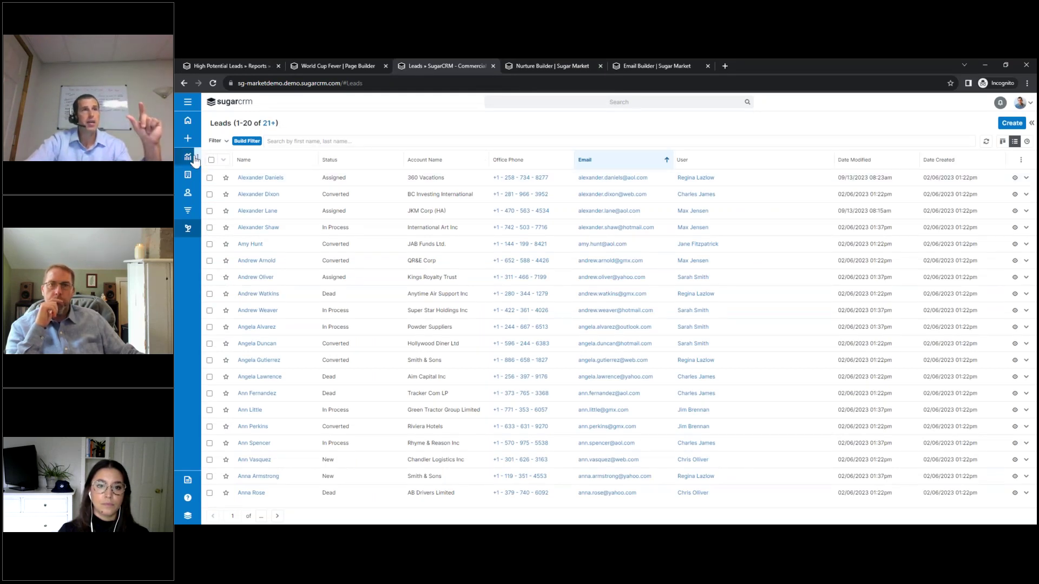
Navigate from the nurture to Distribution Lists, where the 9-contact 'high quality leads' list appears.
click(561, 67)
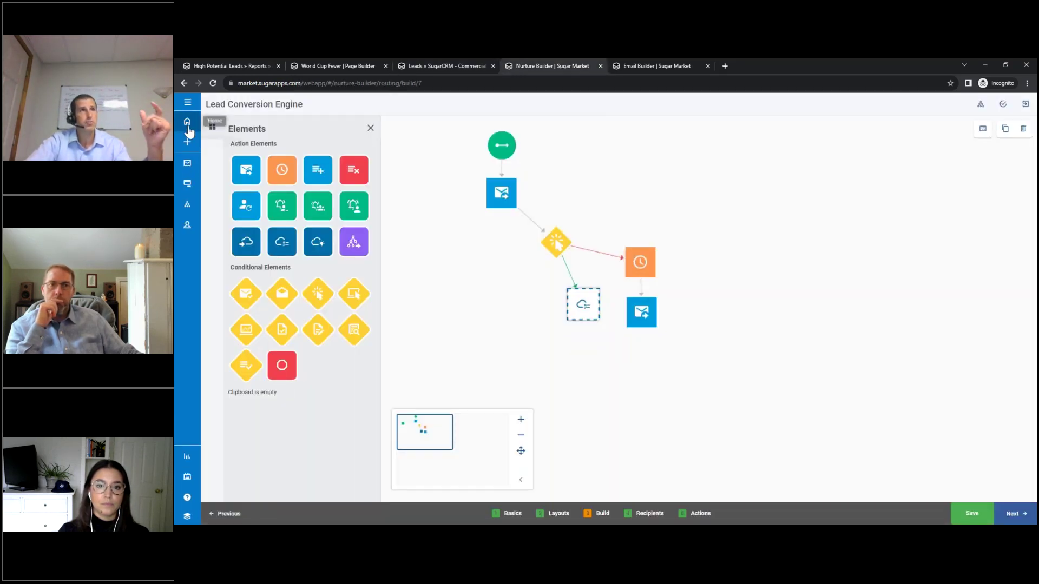
click(187, 103)
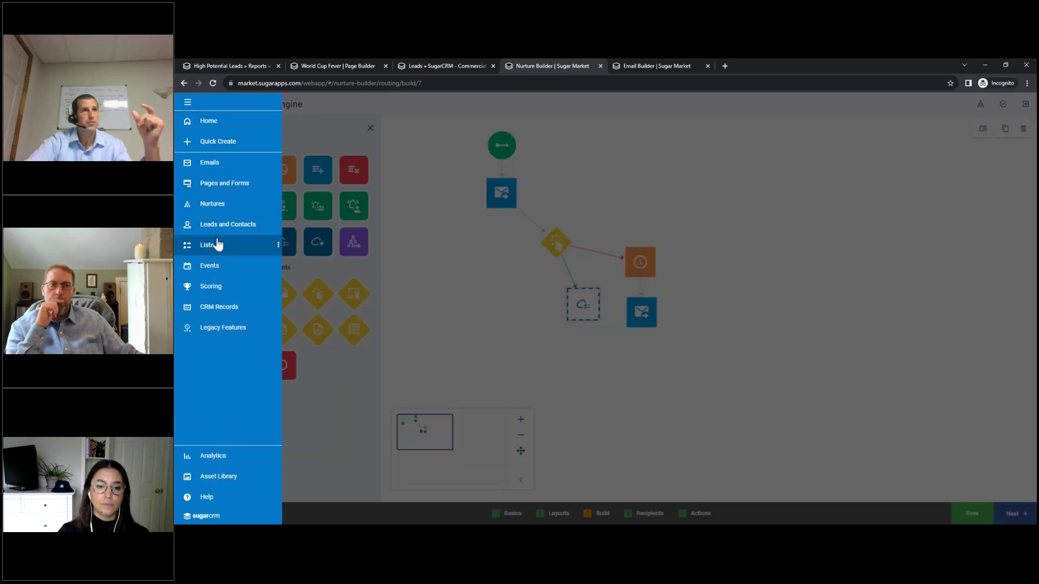
click(216, 244)
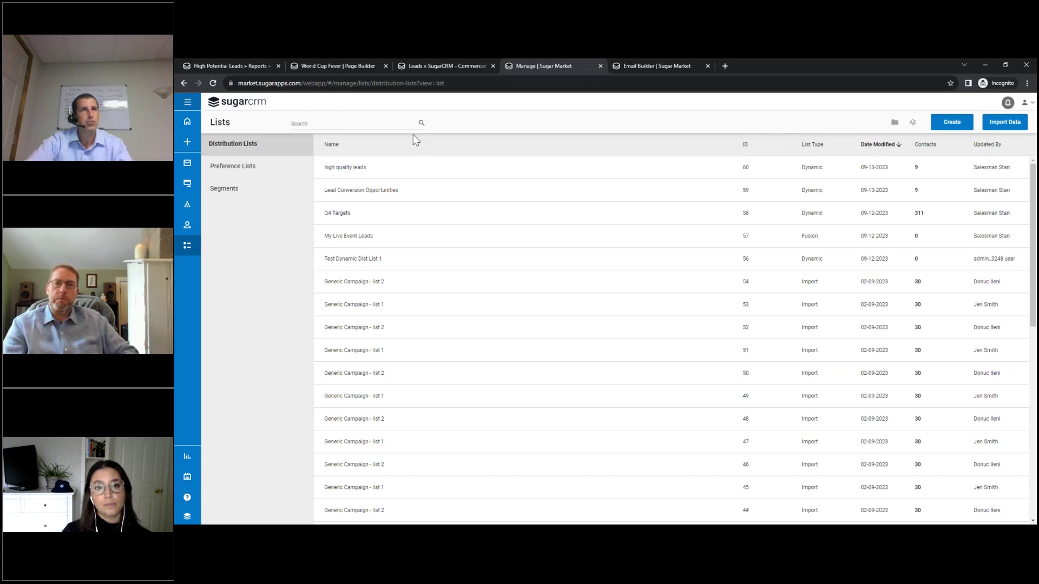
click(956, 122)
Create a Dynamic Distribution List named 'high quality leads' located in My Dynamic Lists.
click(962, 145)
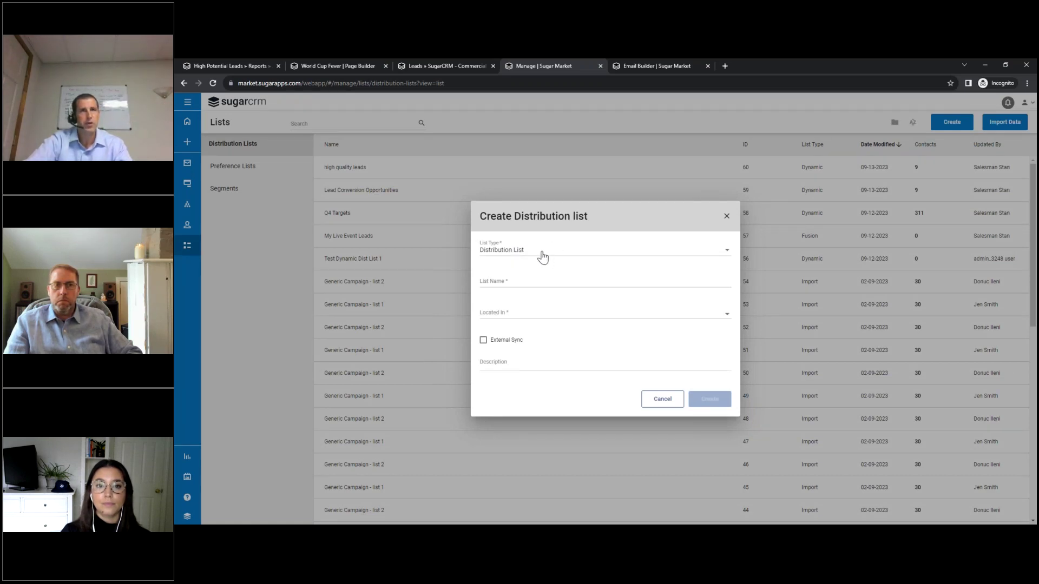
click(541, 253)
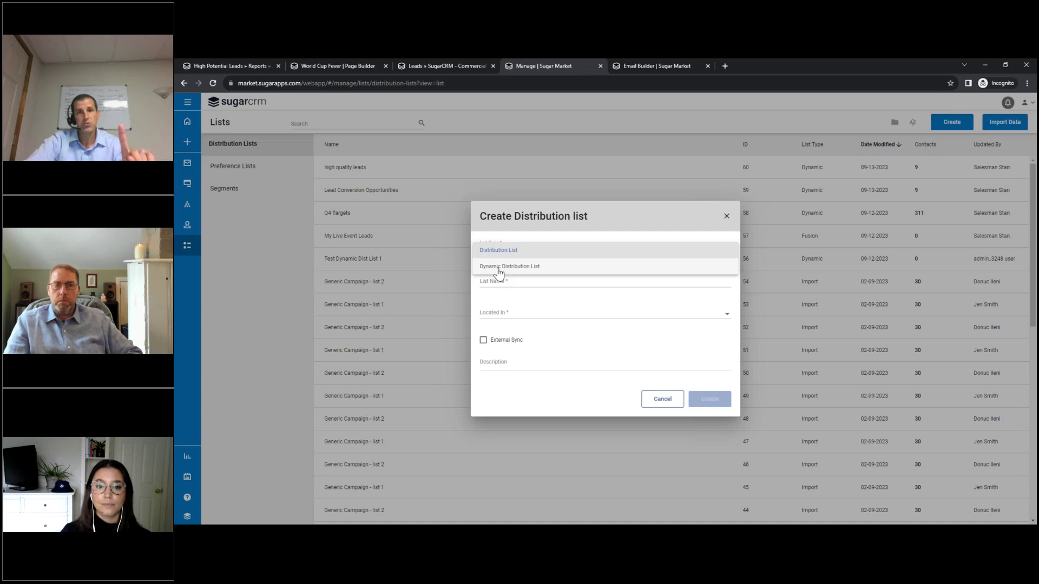
click(499, 268)
click(507, 288)
text(high qua)
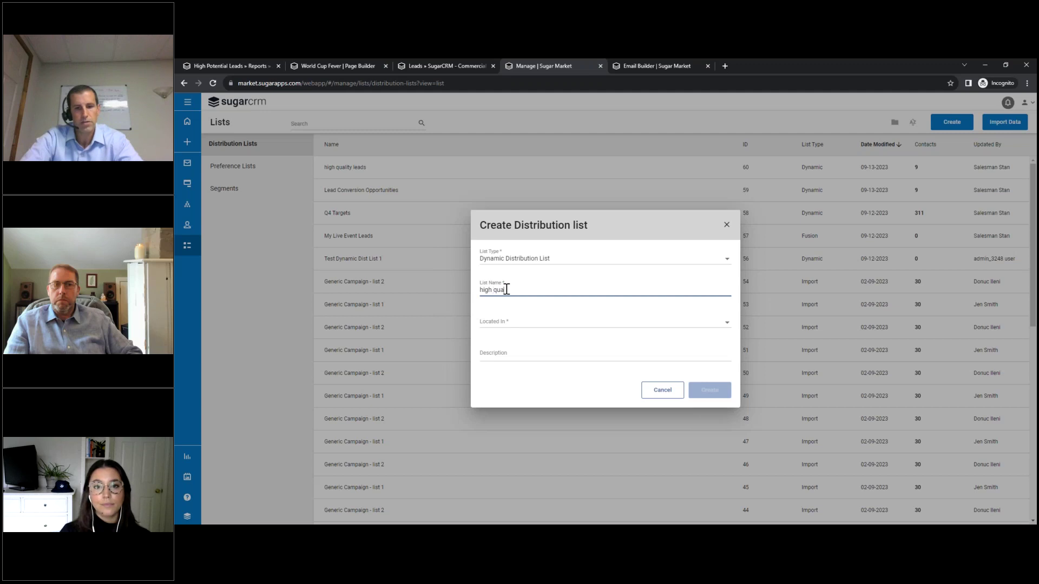
click(507, 323)
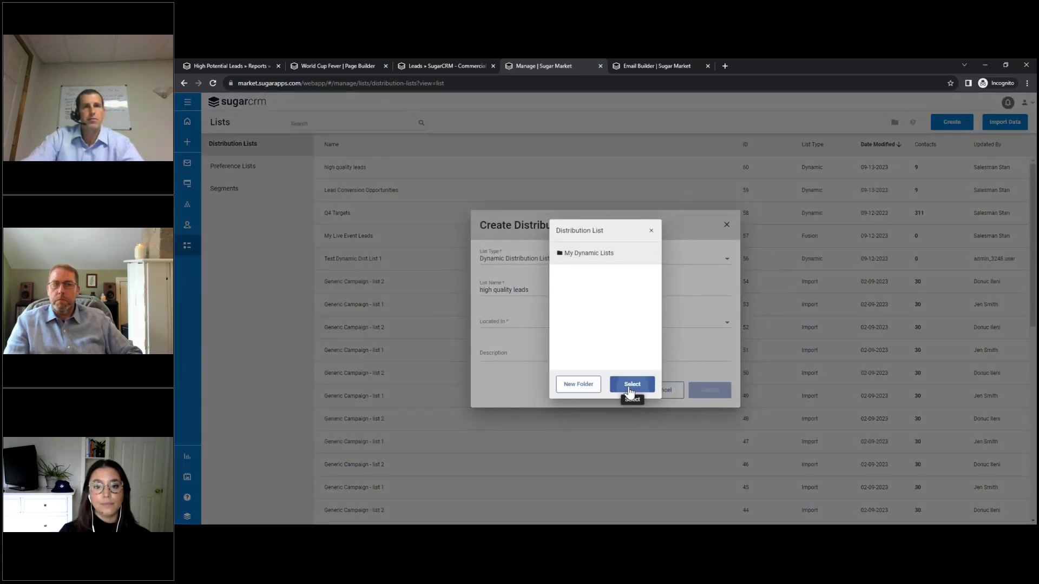
click(629, 390)
click(697, 390)
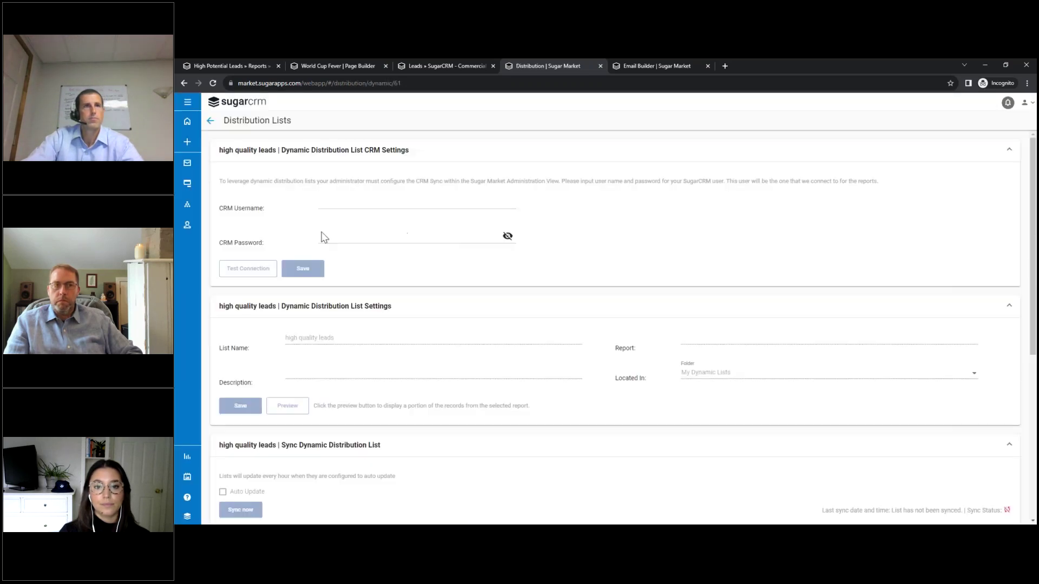
Enter the CRM username and password, test the connection successfully, and save the CRM settings.
click(344, 205)
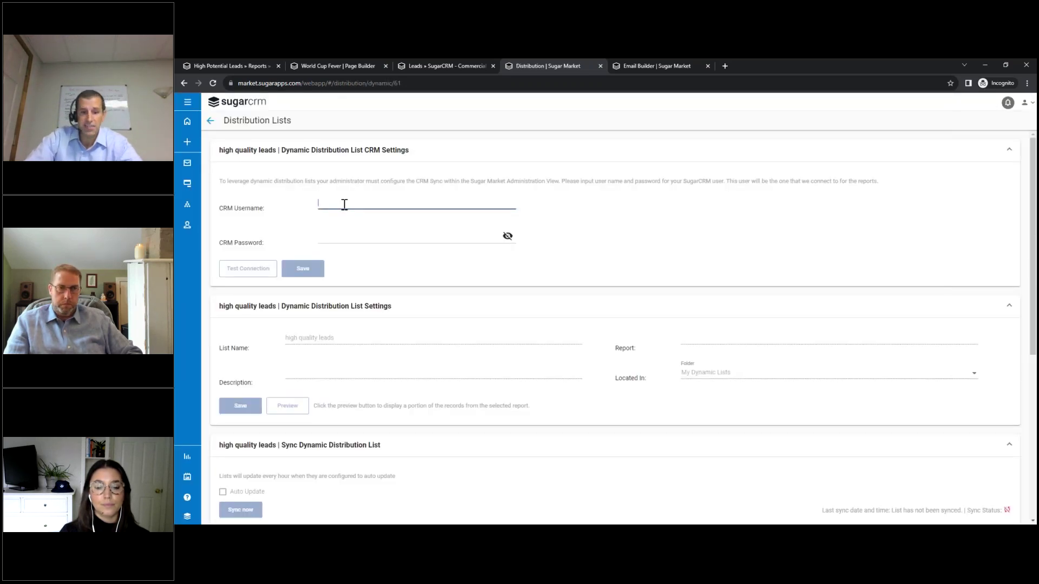
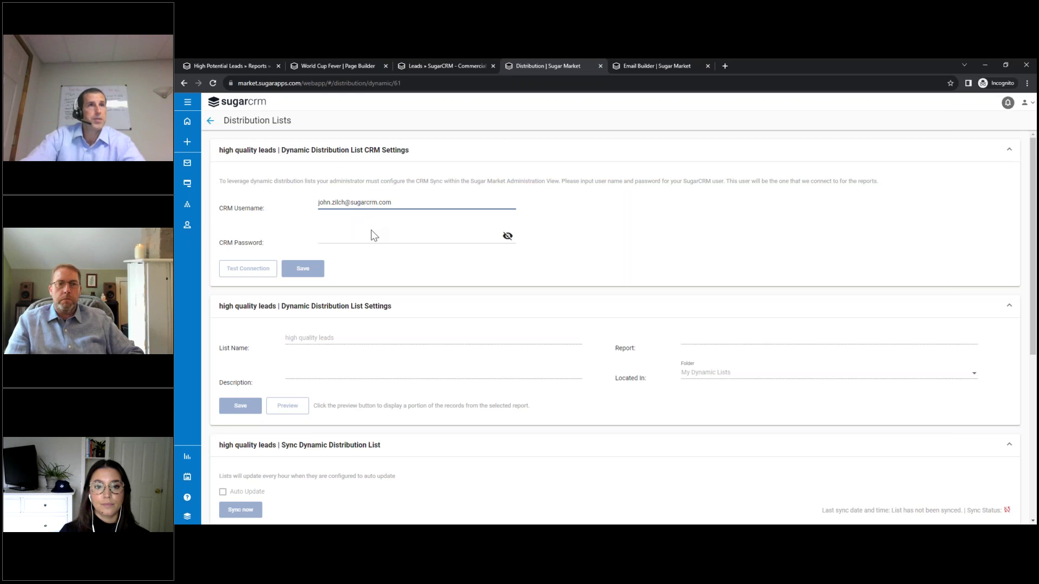
click(358, 240)
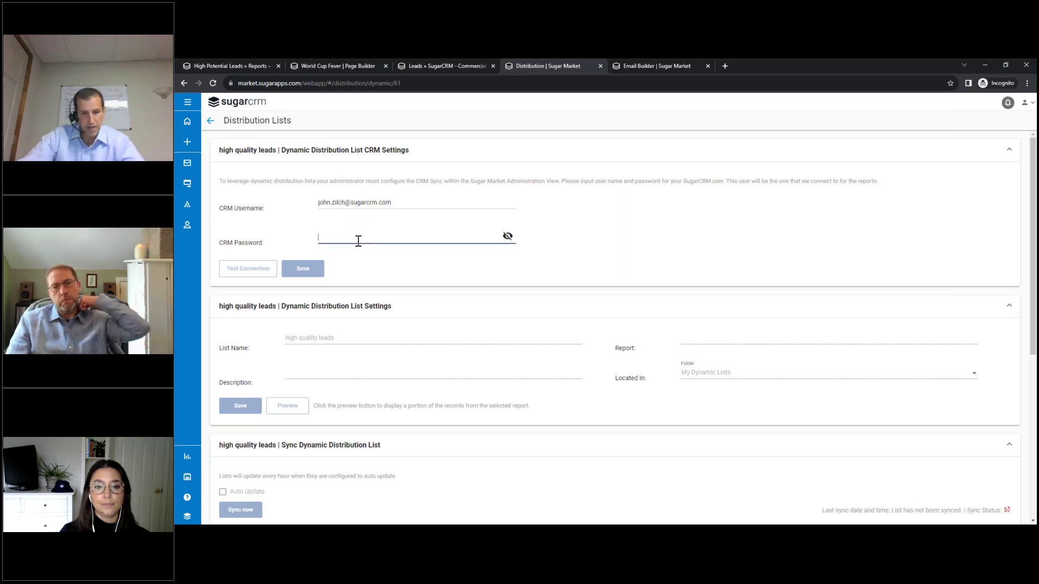
text(•••••••)
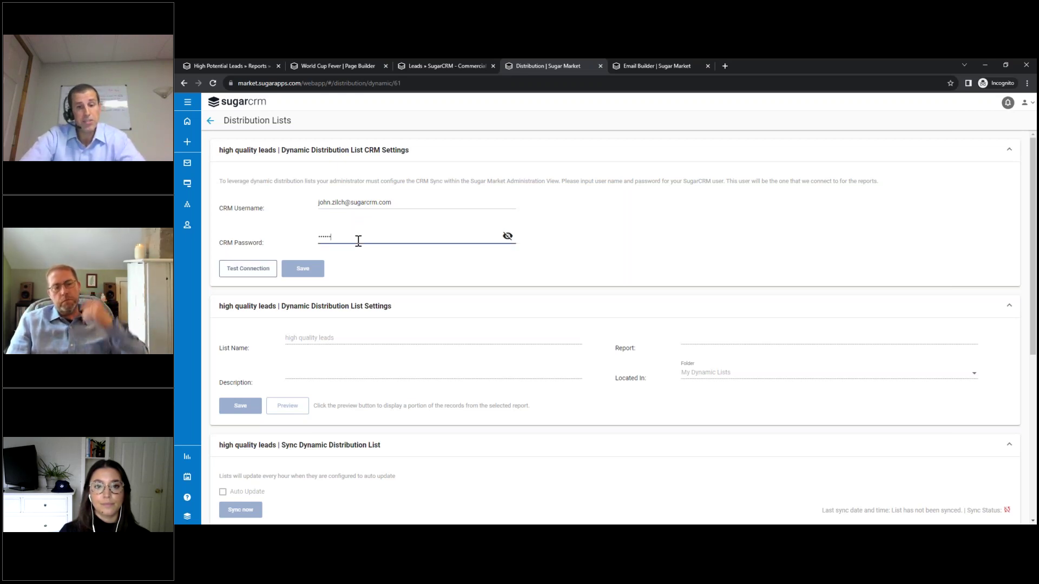
text(••••)
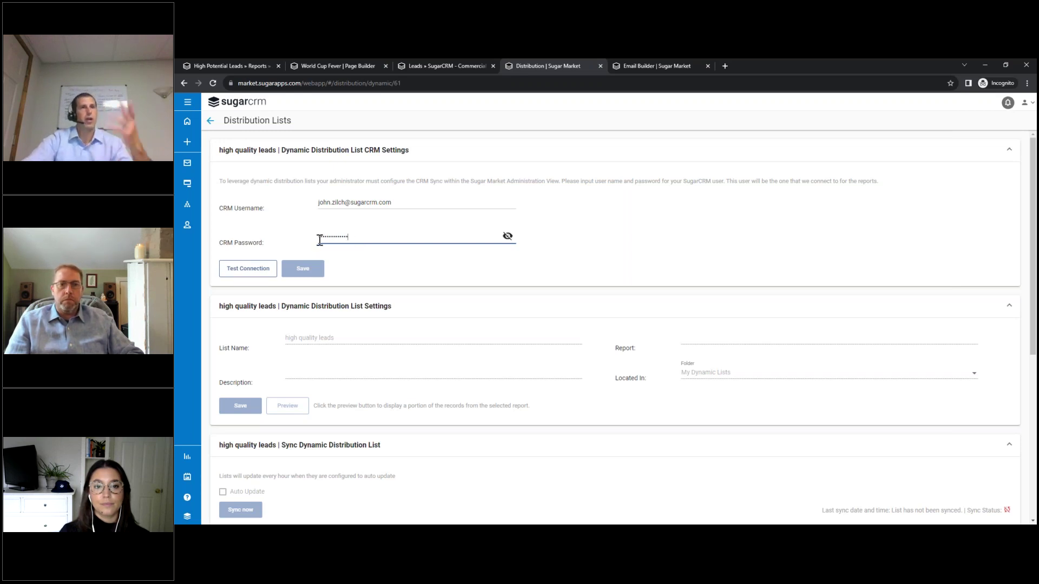
click(252, 275)
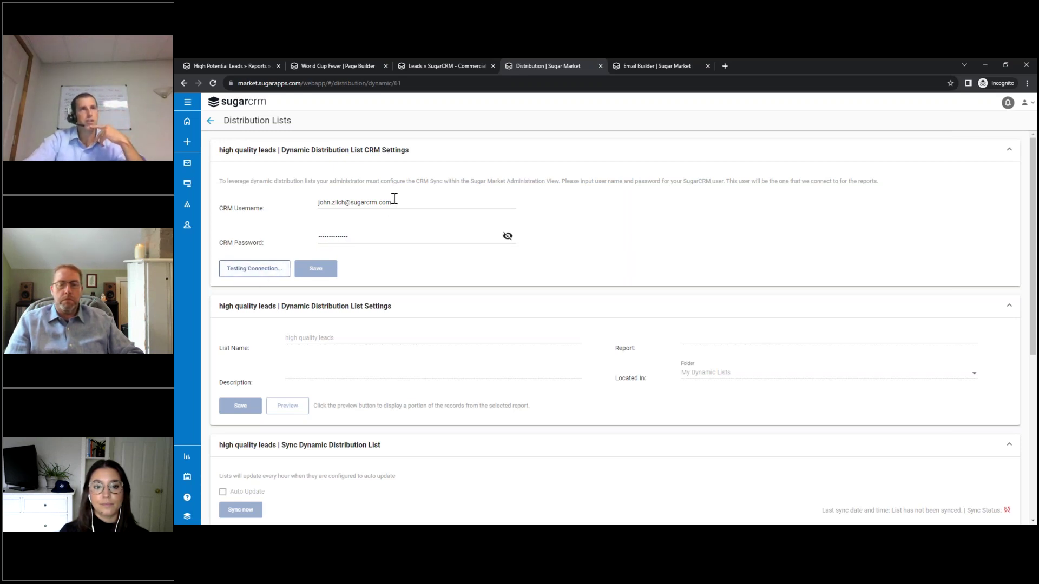
click(301, 274)
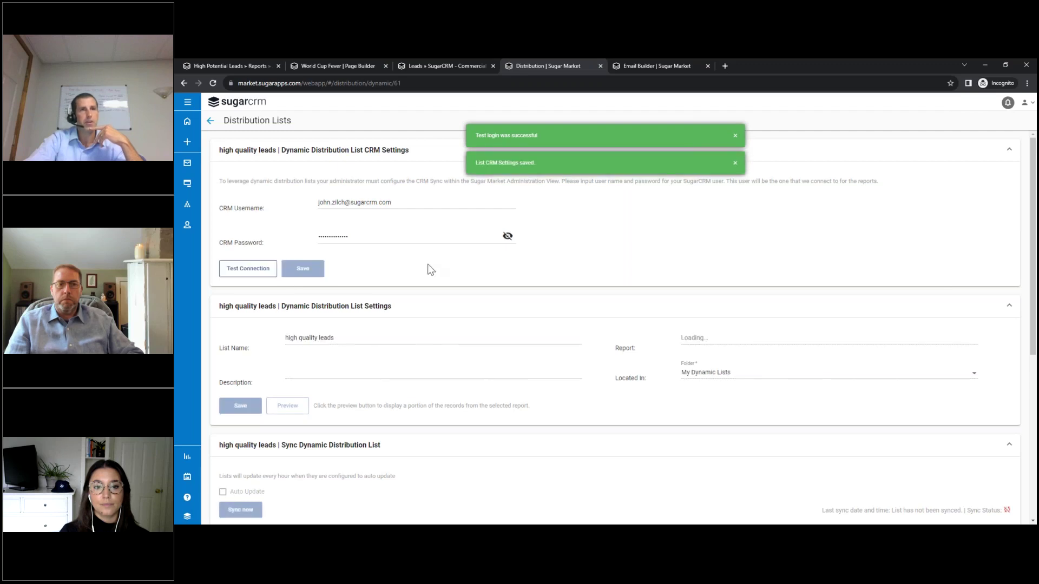
drag(336, 339, 271, 347)
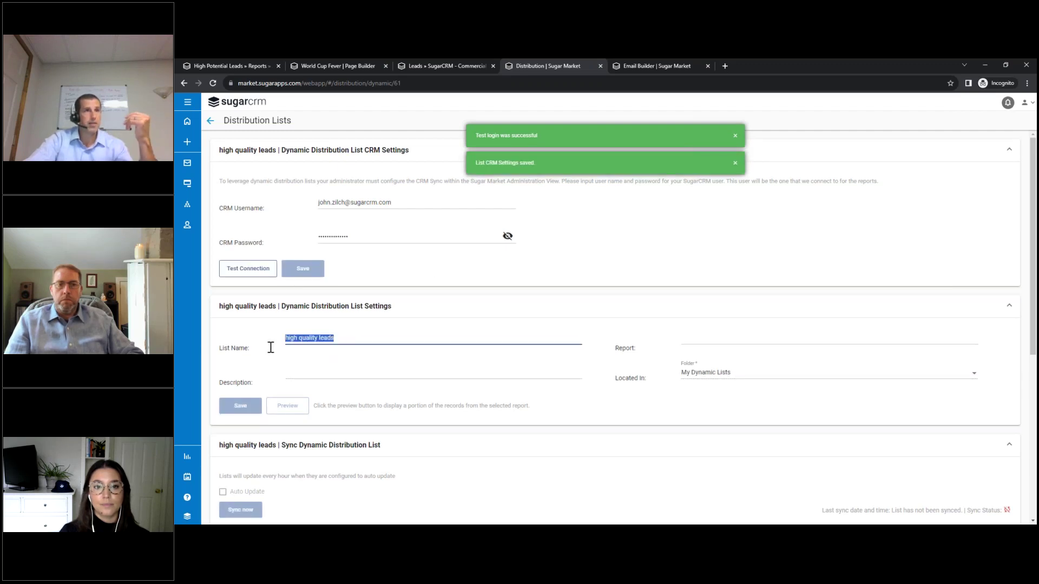
Choose the High Potential Leads CRM report as the source for the high quality leads list.
click(699, 338)
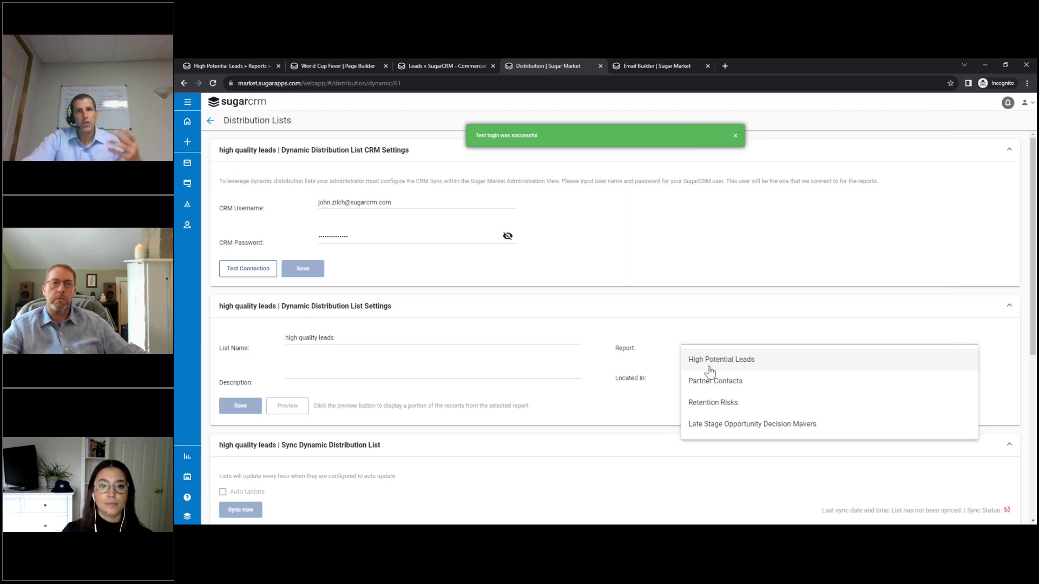
click(710, 371)
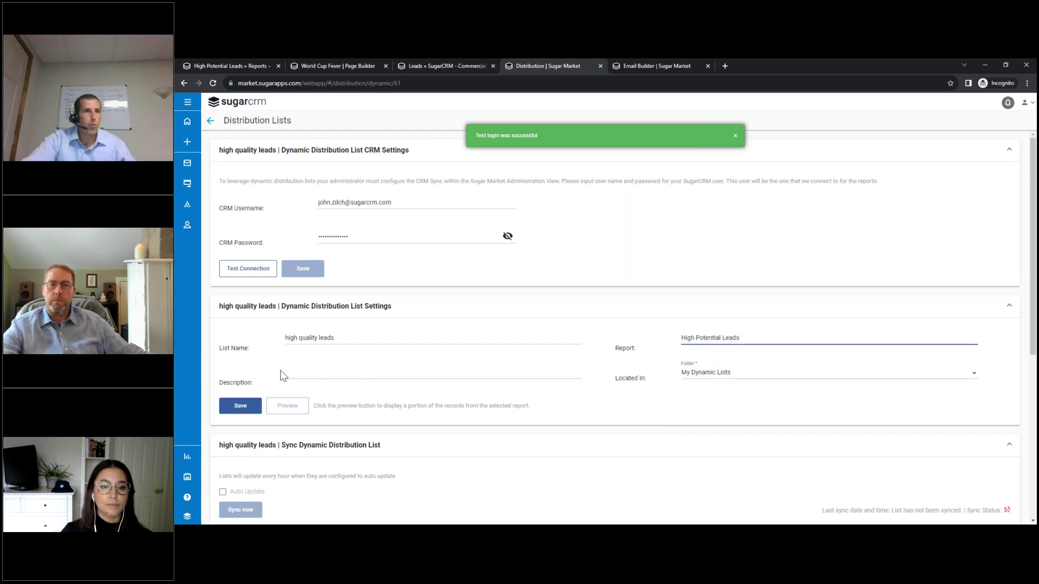
click(717, 379)
Place the high quality leads list in the My Dynamic Lists folder.
click(577, 263)
click(629, 383)
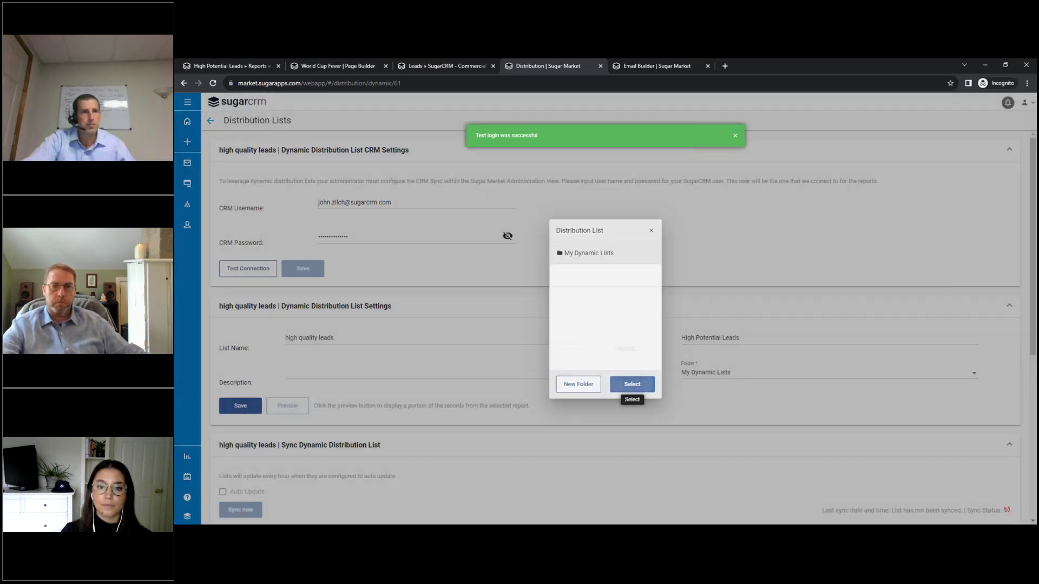
scroll(235, 386, down, 2)
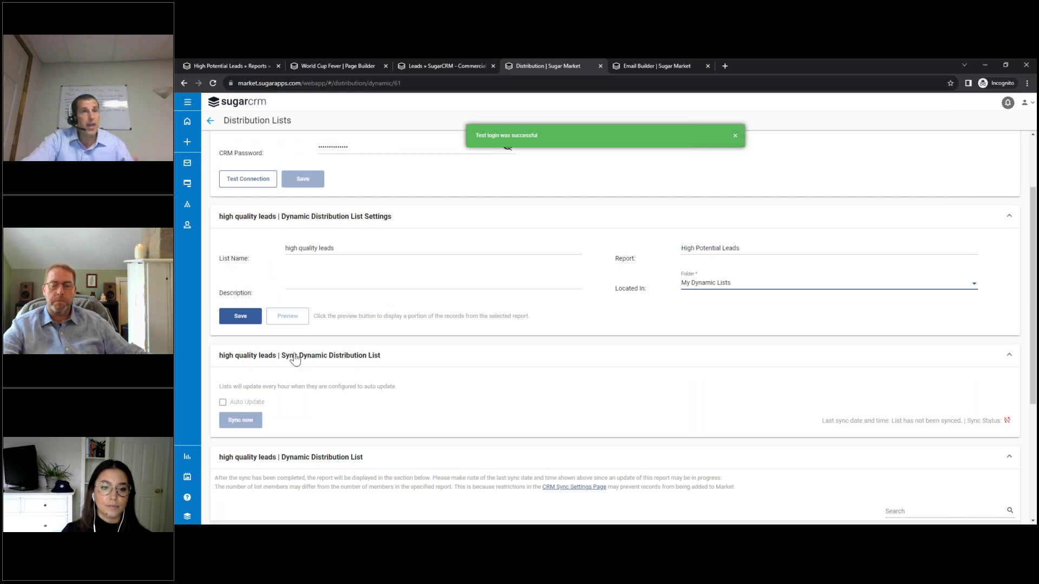
click(222, 402)
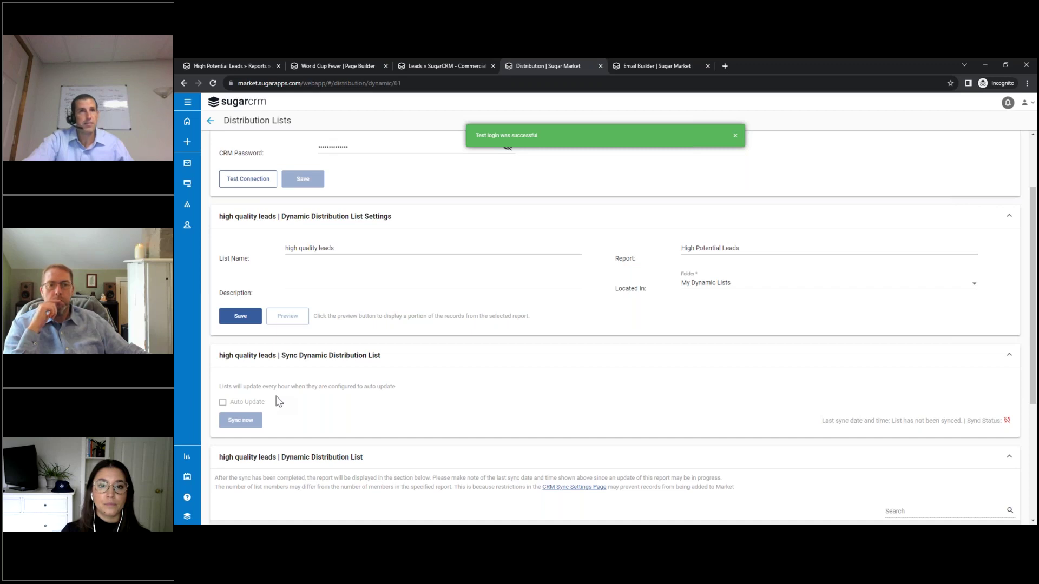
scroll(386, 377, up, 1)
scroll(386, 375, down, 3)
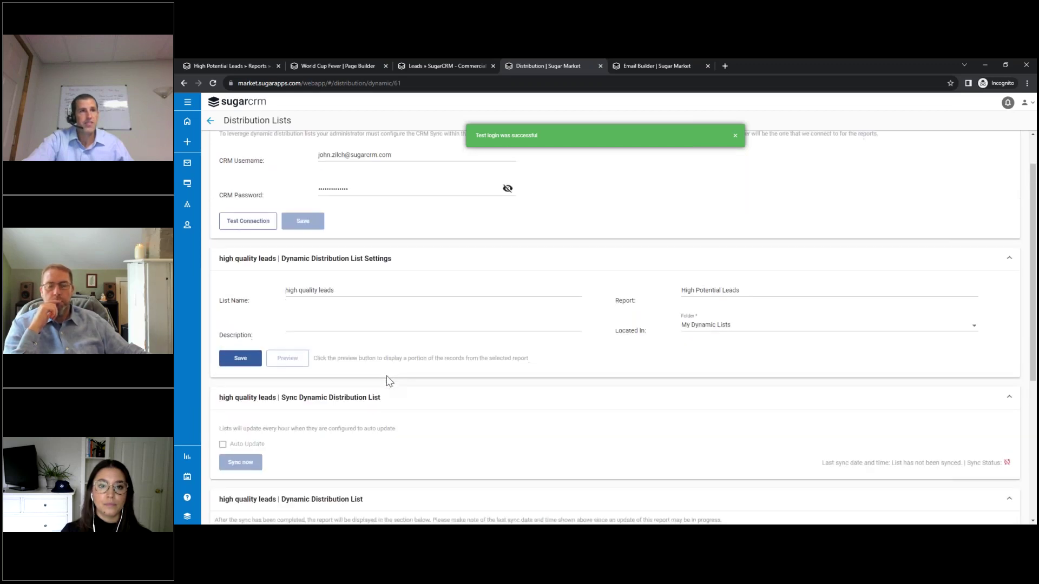
scroll(498, 433, down, 1)
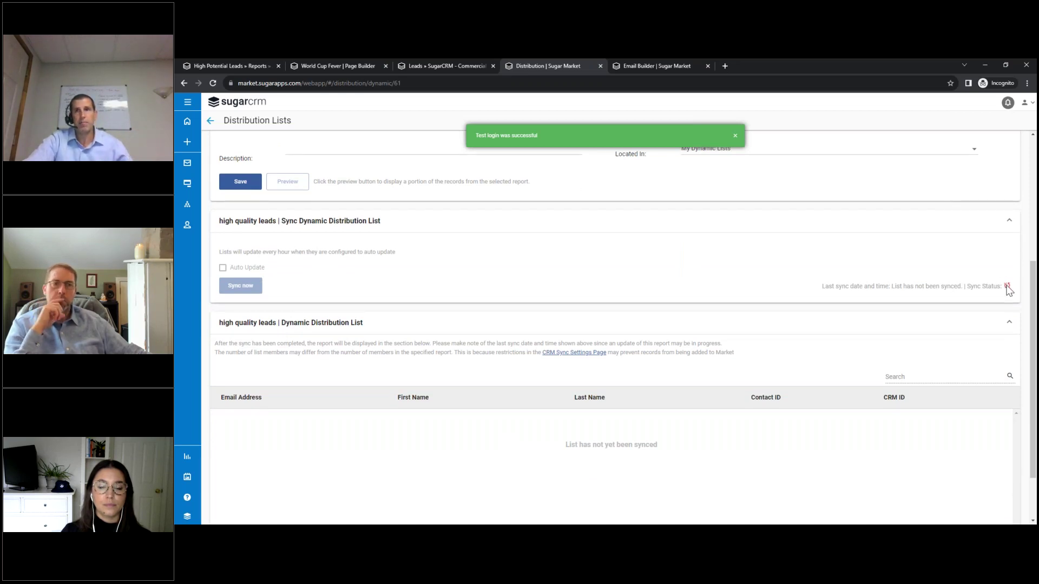
scroll(761, 292, up, 3)
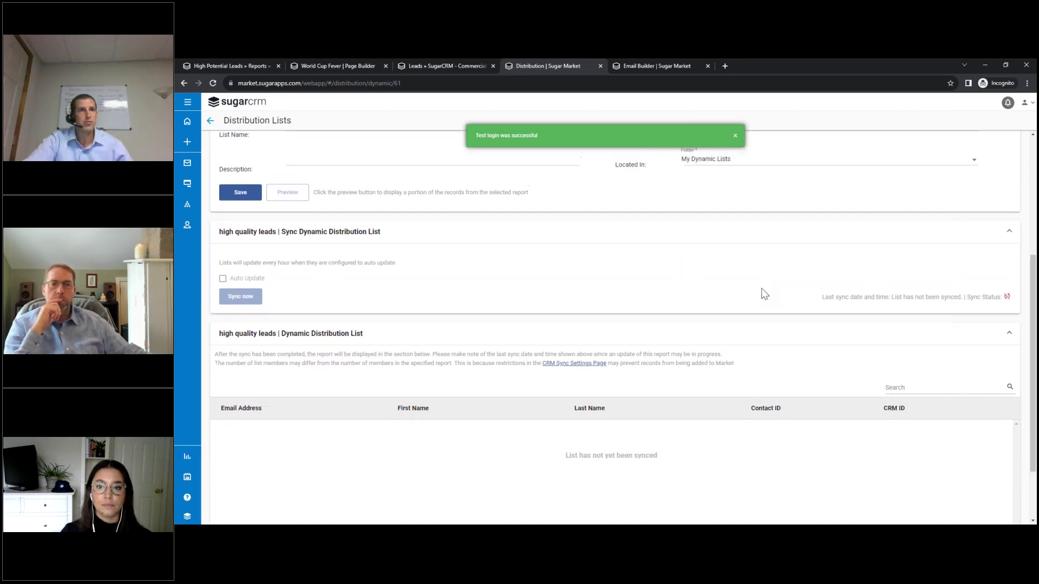
Save the dynamic list settings and enable Auto Update.
click(241, 316)
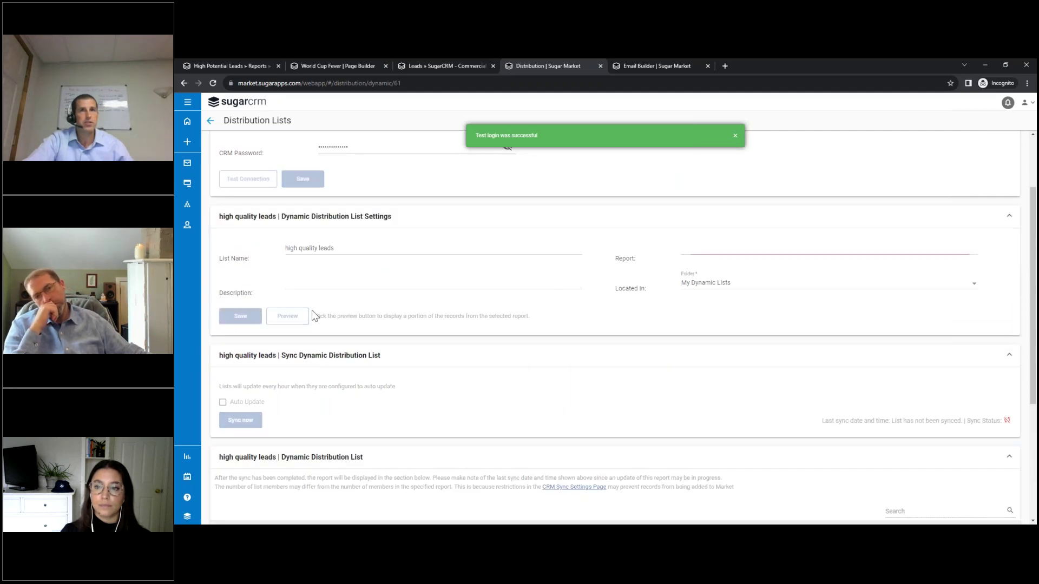
click(222, 402)
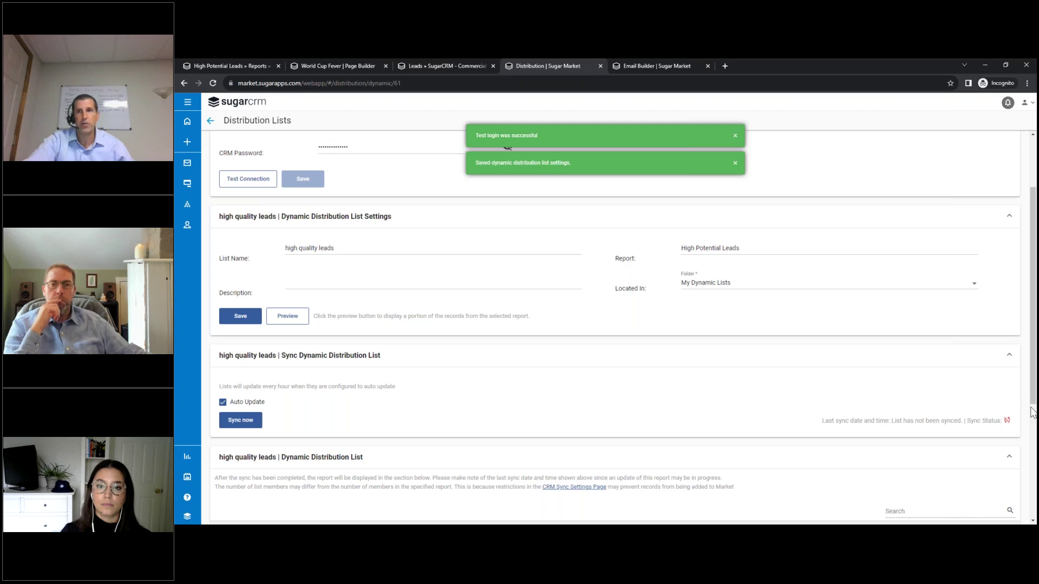
scroll(578, 390, down, 2)
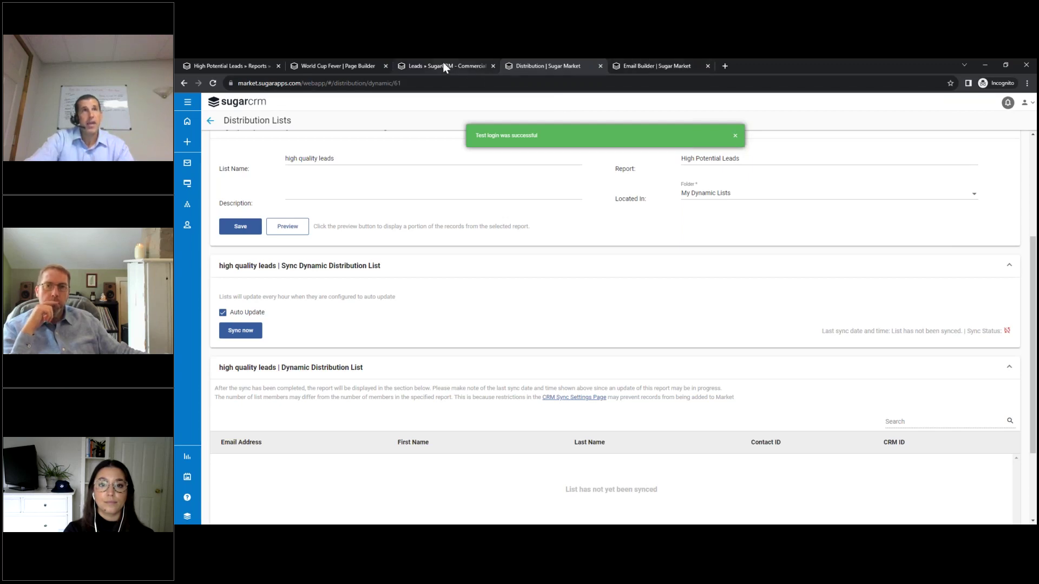
Open the Lead Conversion Engine nurture's Recipients step, showing high quality leads included.
click(627, 66)
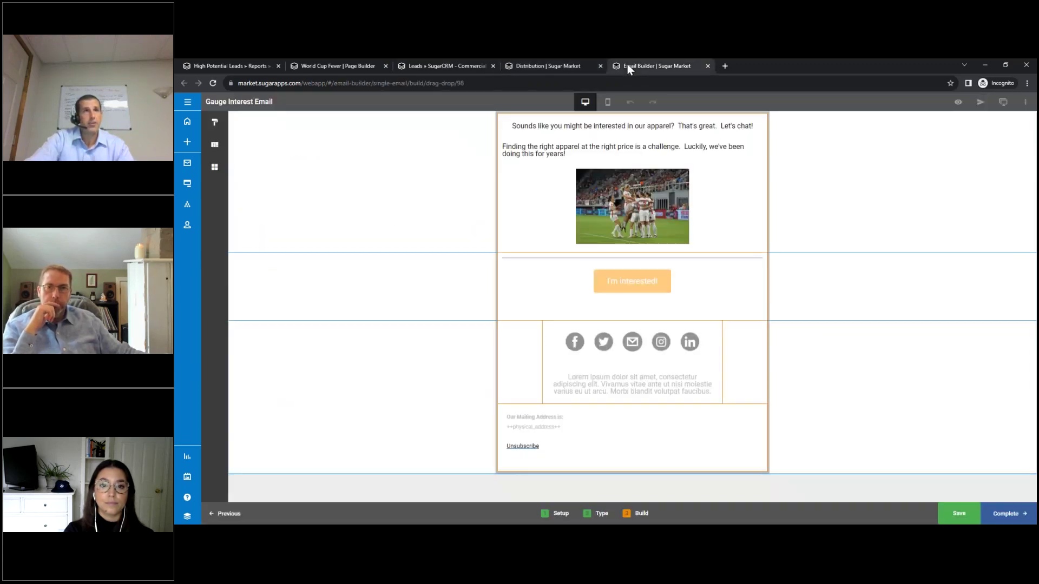
click(563, 64)
click(187, 204)
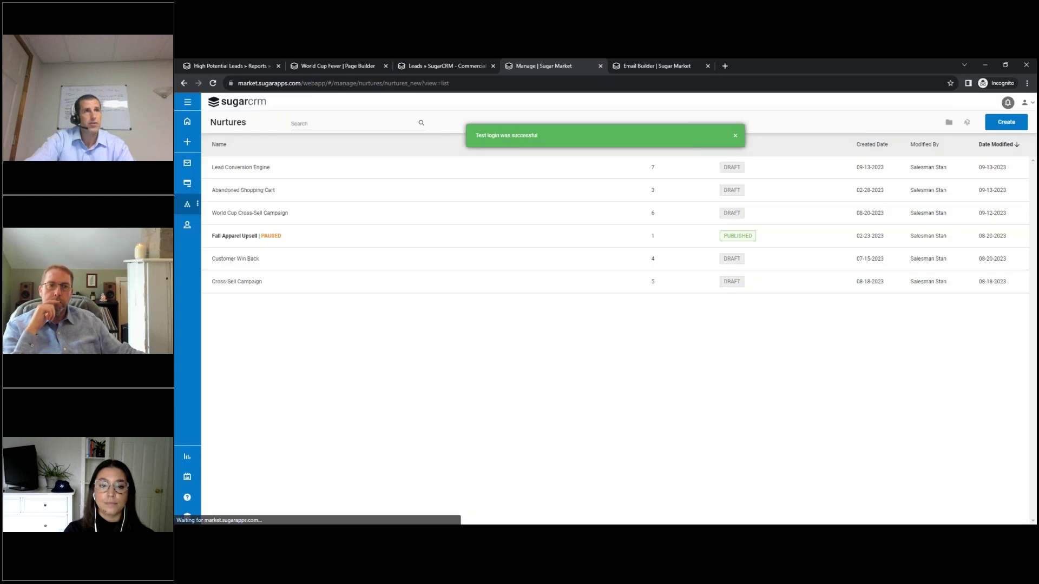
click(238, 169)
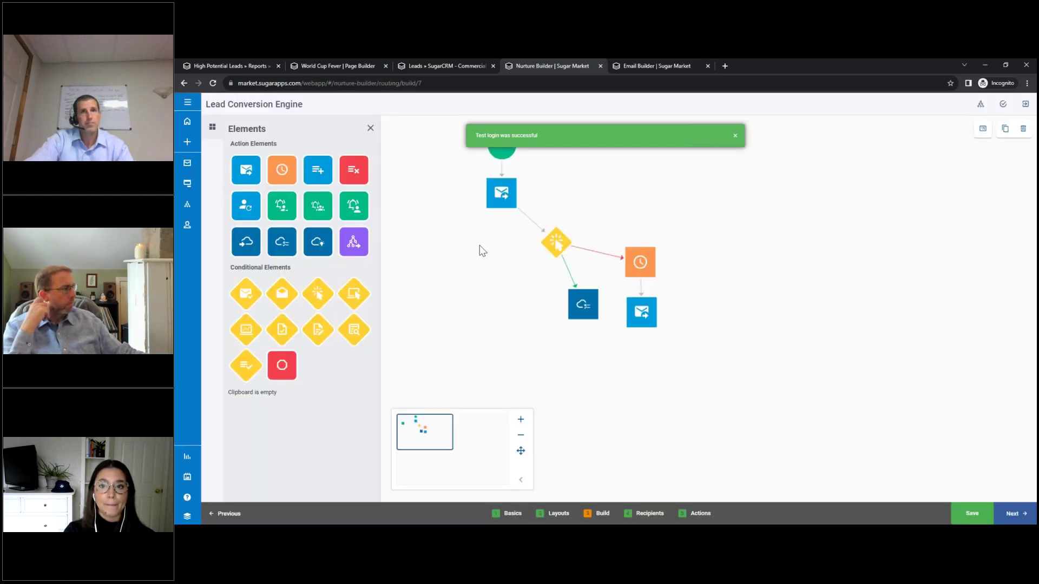
mouse_move(556, 244)
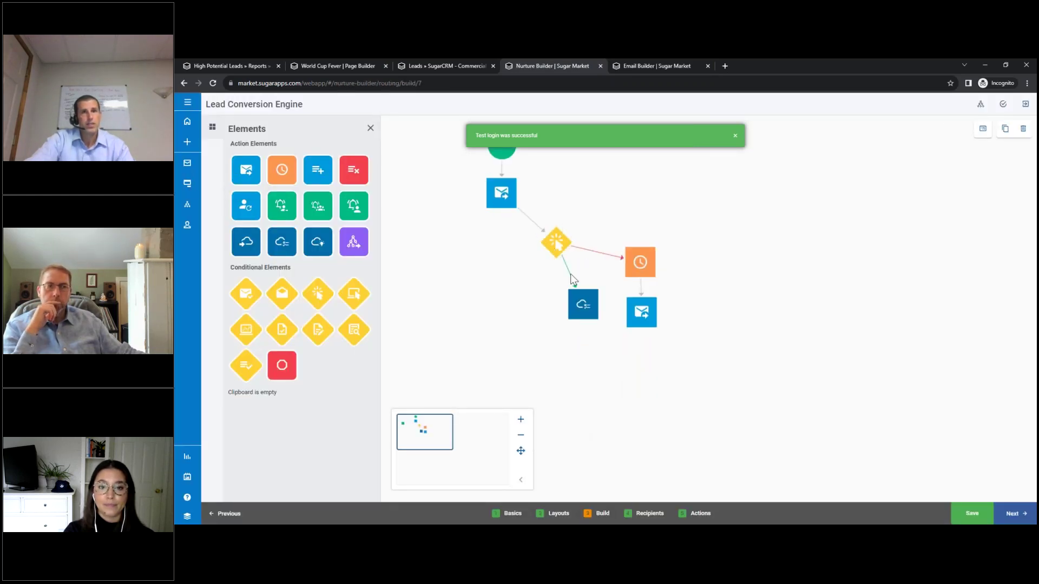
click(734, 136)
click(649, 510)
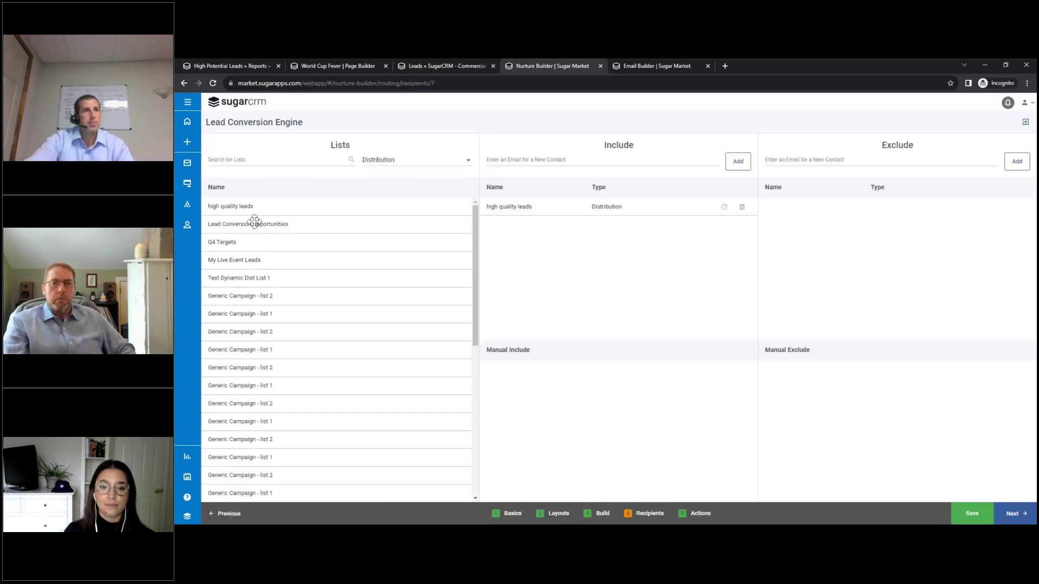
click(385, 164)
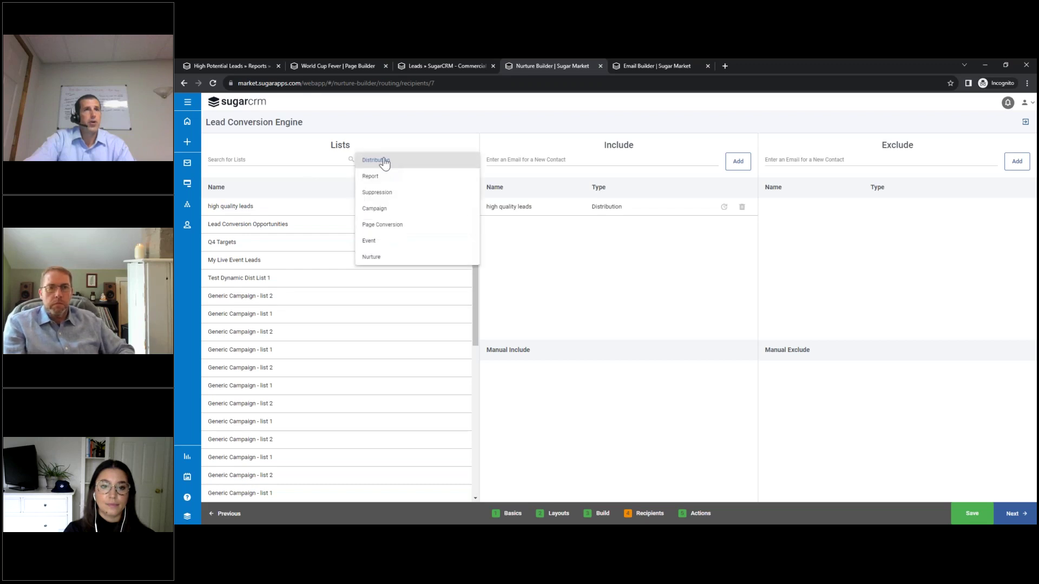
click(384, 161)
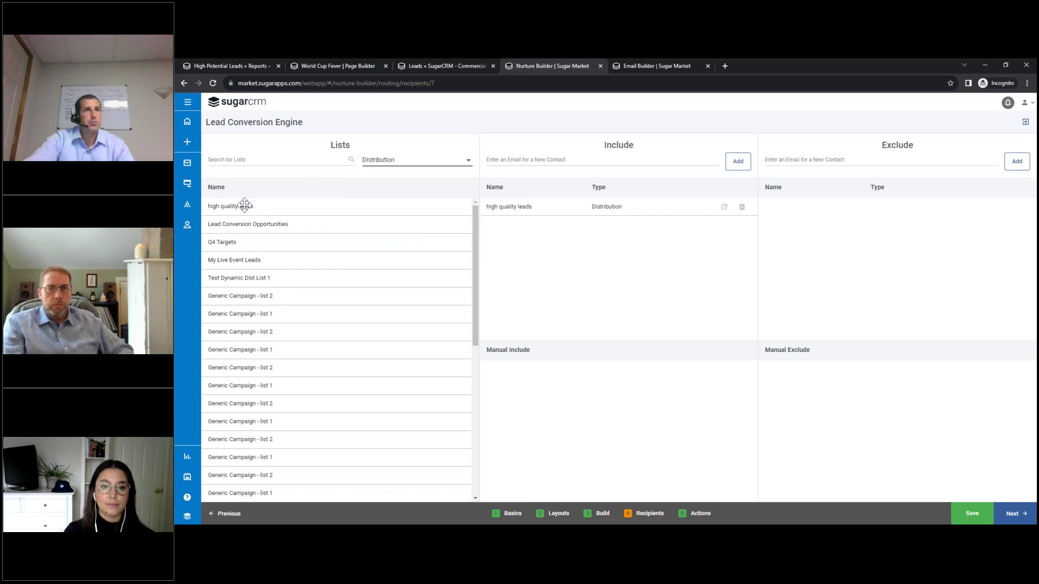
click(414, 161)
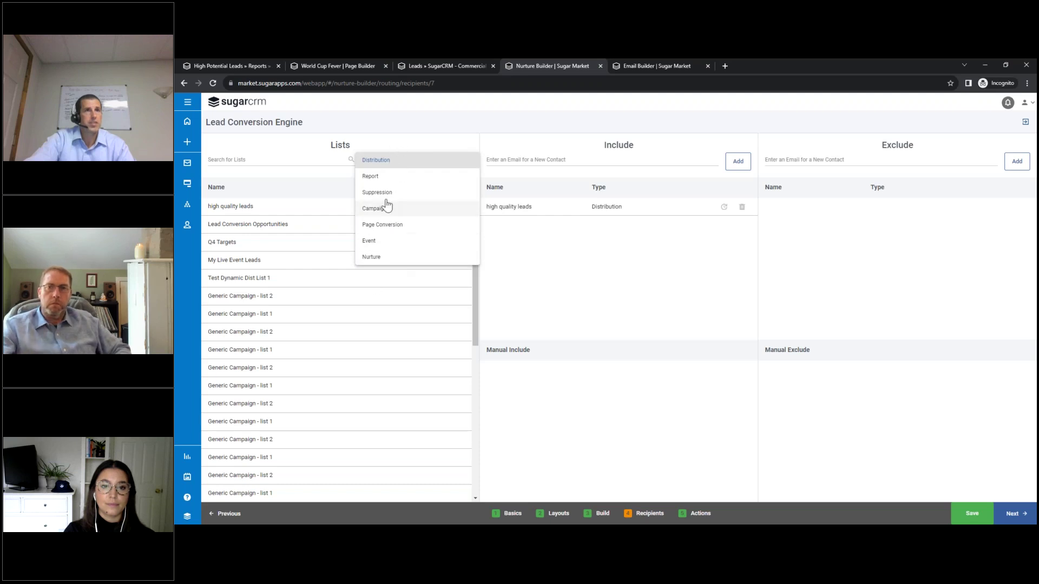
click(394, 142)
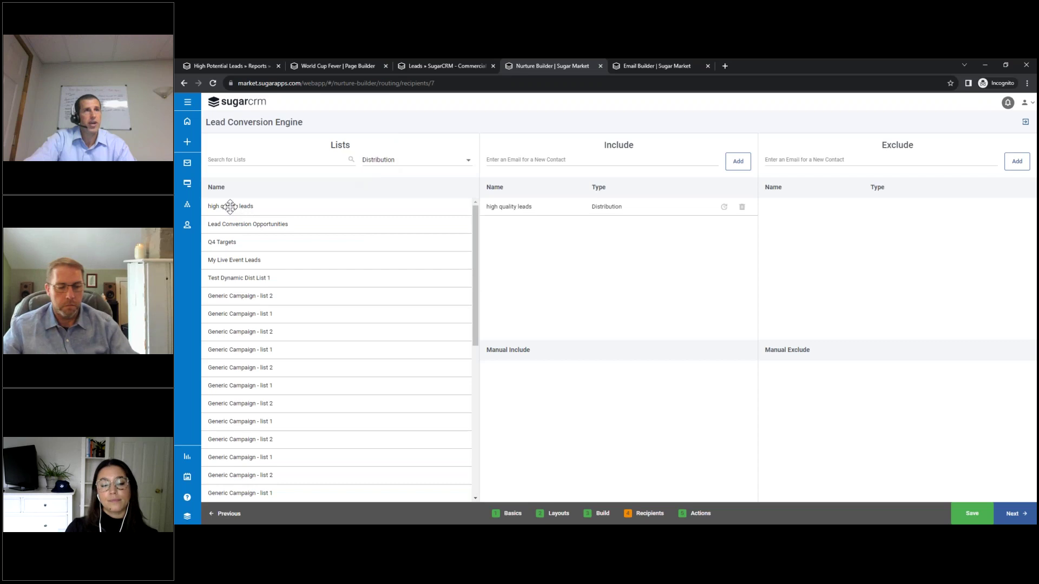
click(741, 207)
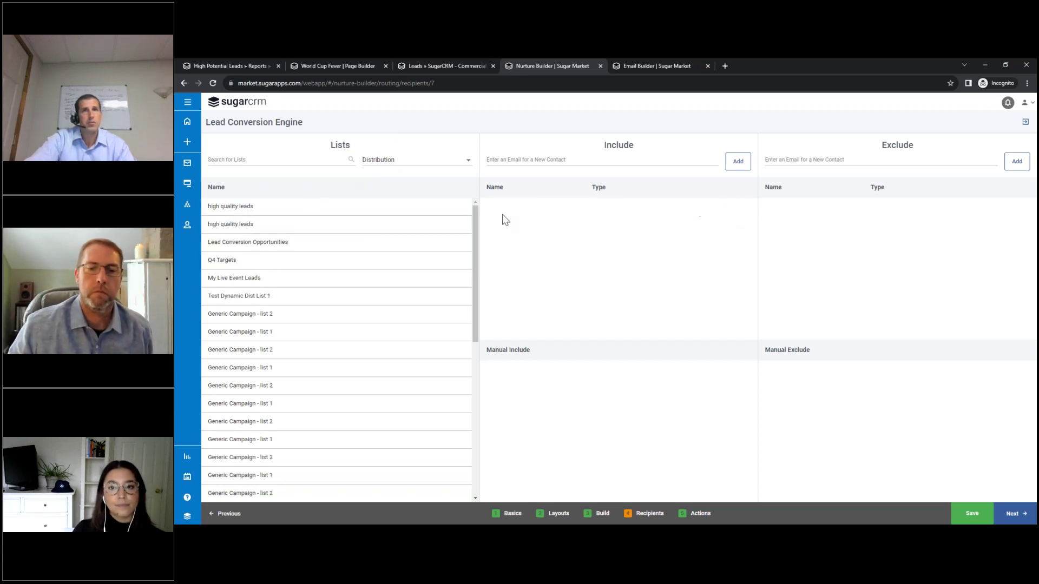
drag(239, 206, 582, 212)
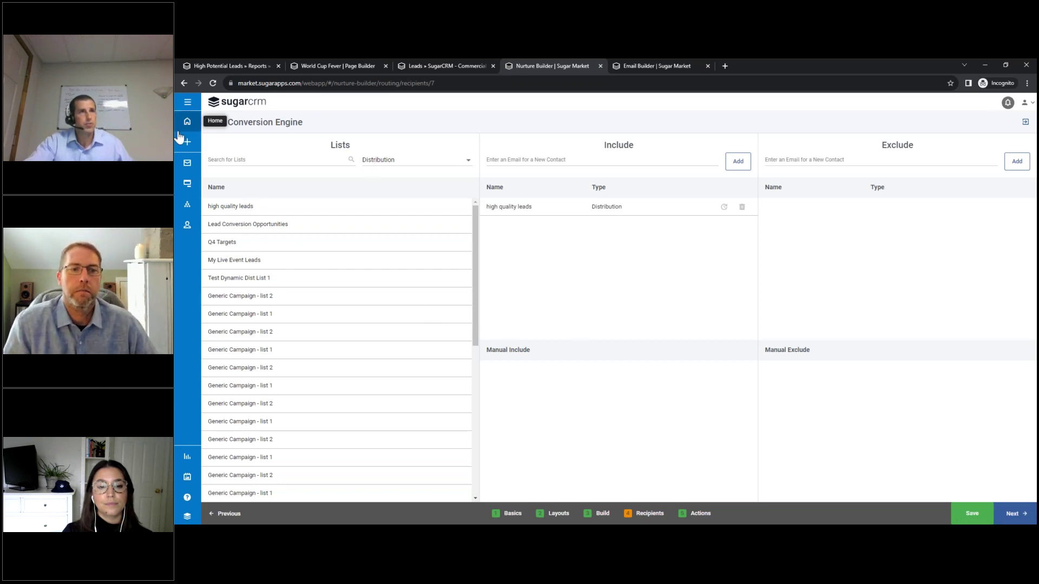
In Lead Conversion Engine, complete the first Send Email node's sessions and edit Gauge Interest Email.
click(187, 206)
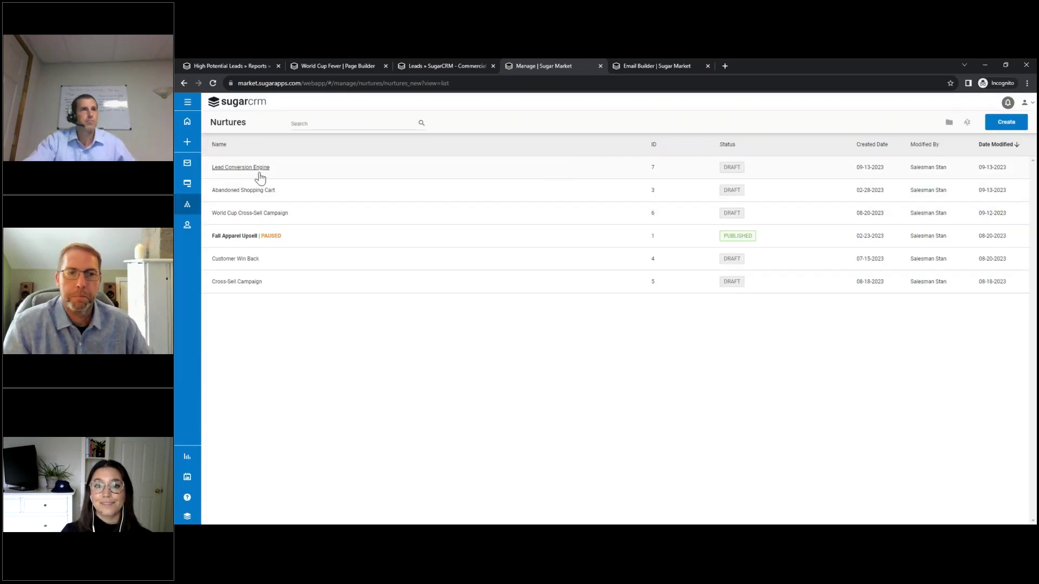
click(241, 167)
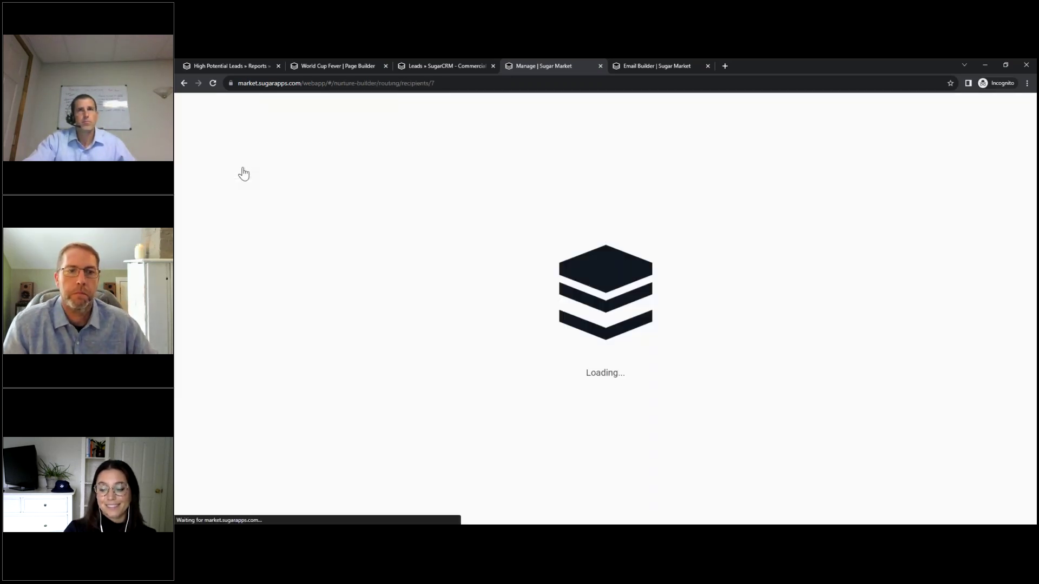
click(560, 514)
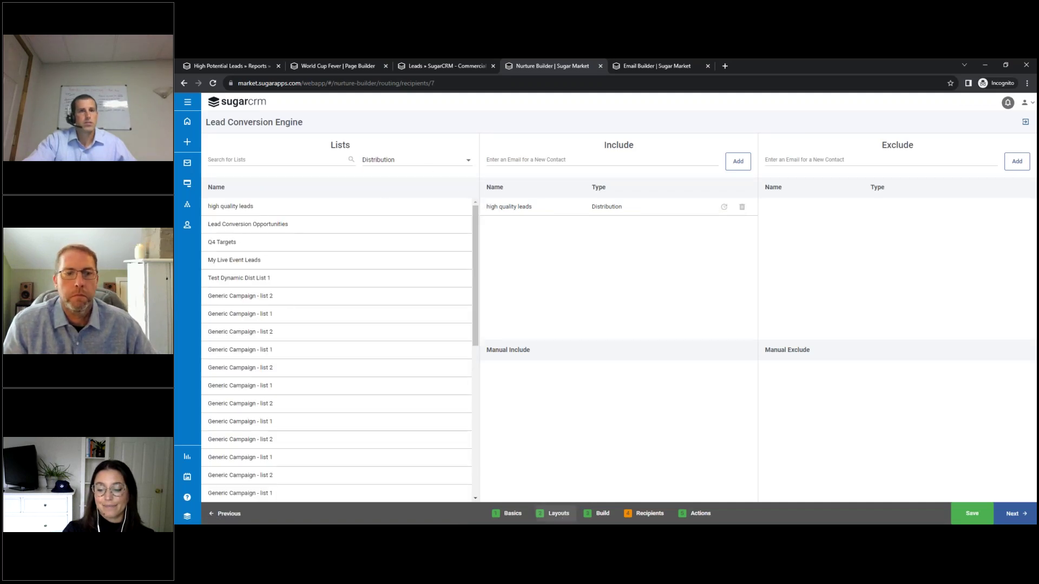
mouse_move(484, 193)
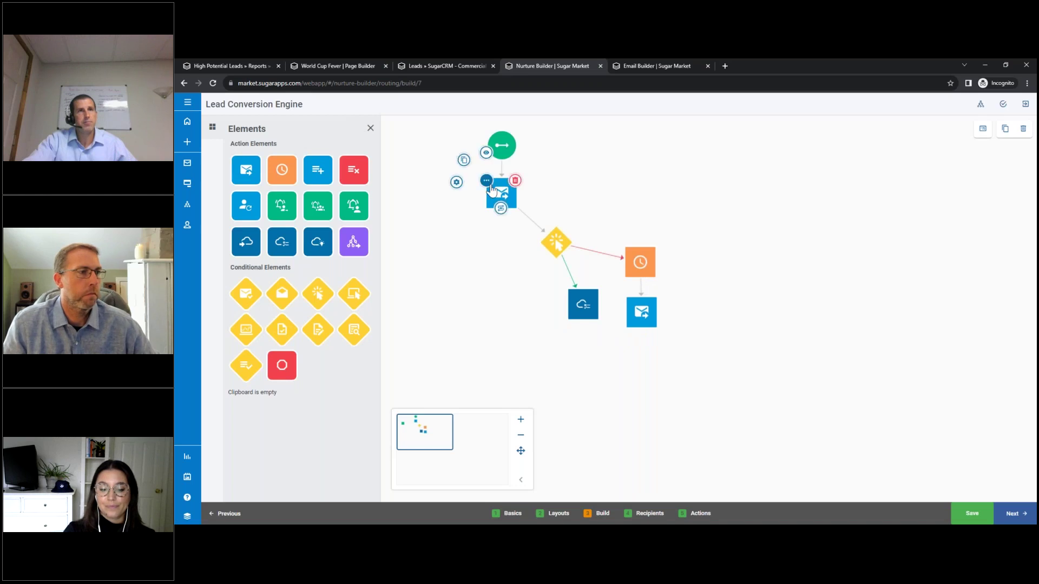
click(494, 194)
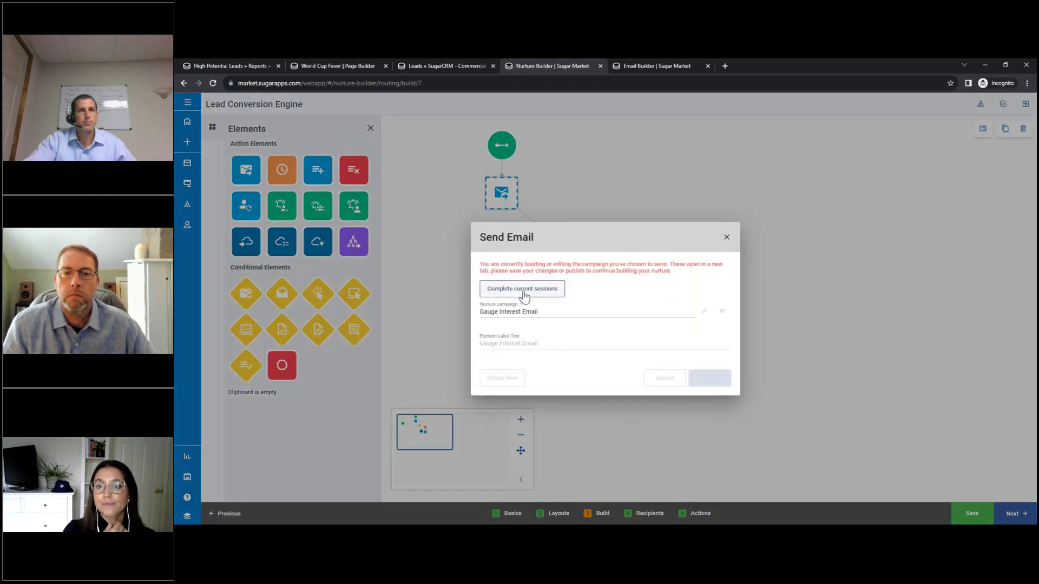
click(524, 290)
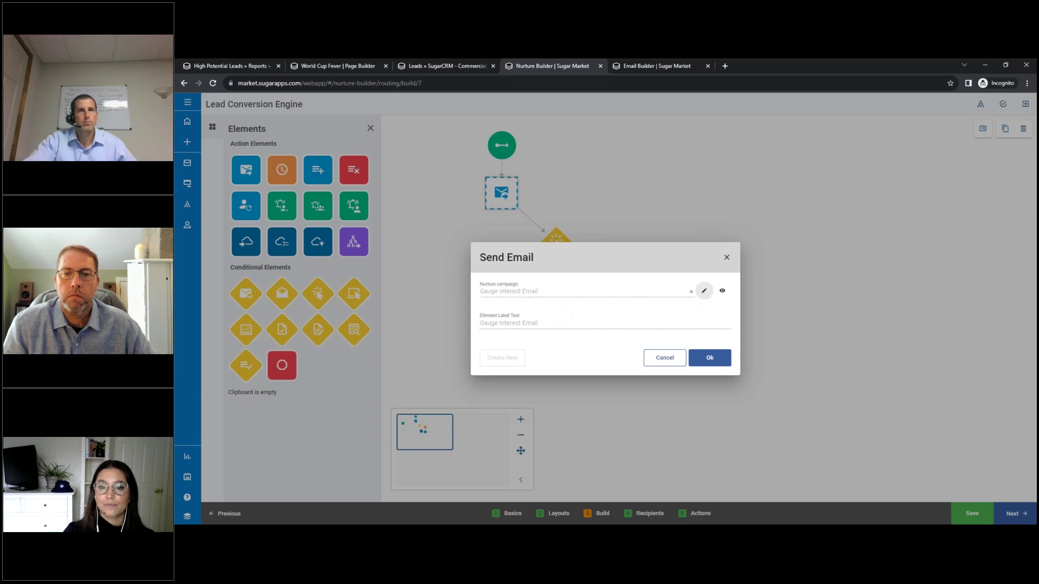
click(703, 291)
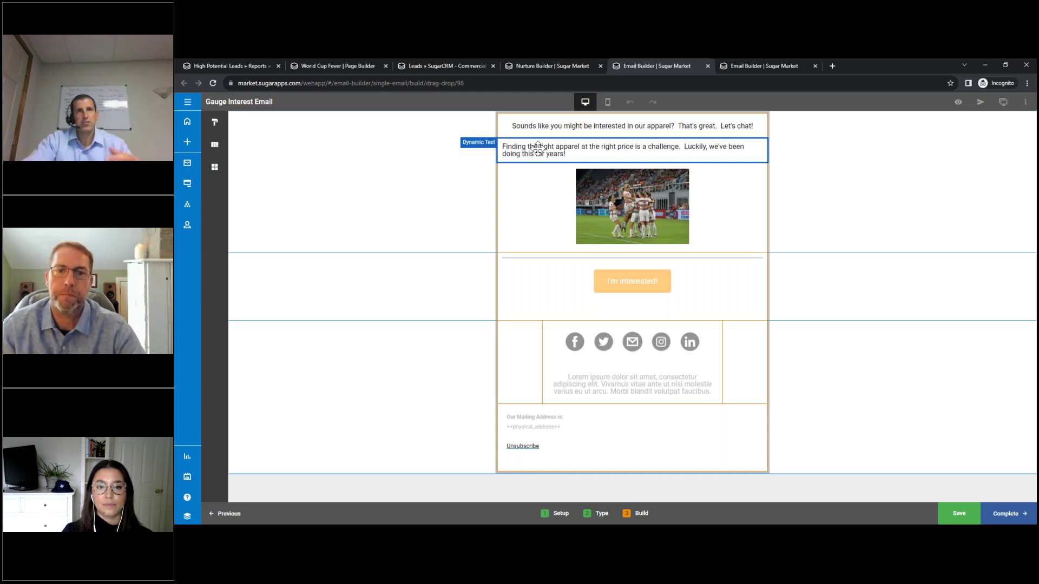
Show the Operations, Sales and Default Segment options for the Gauge Interest Email's dynamic text.
click(537, 147)
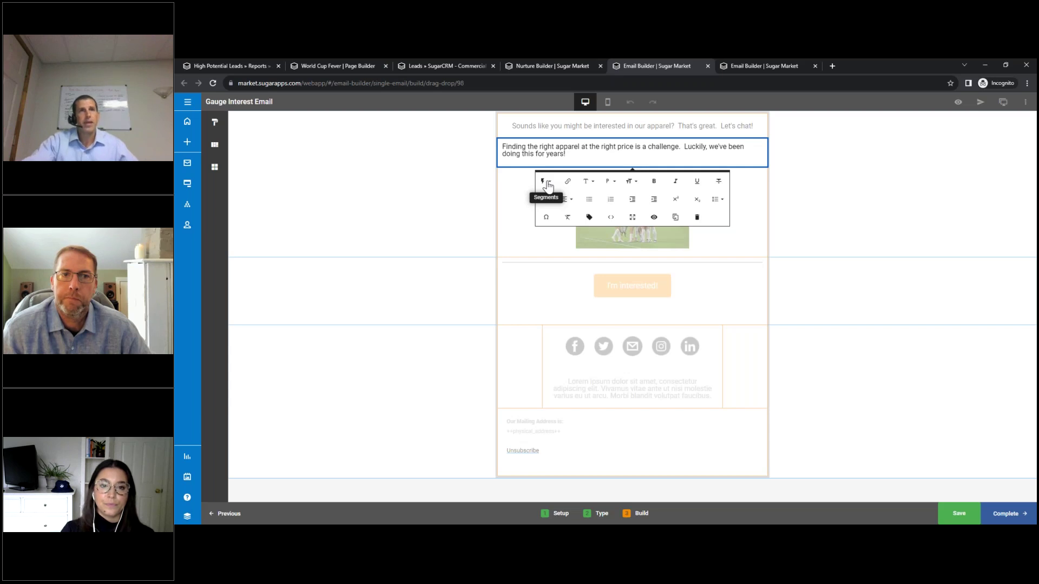
click(547, 183)
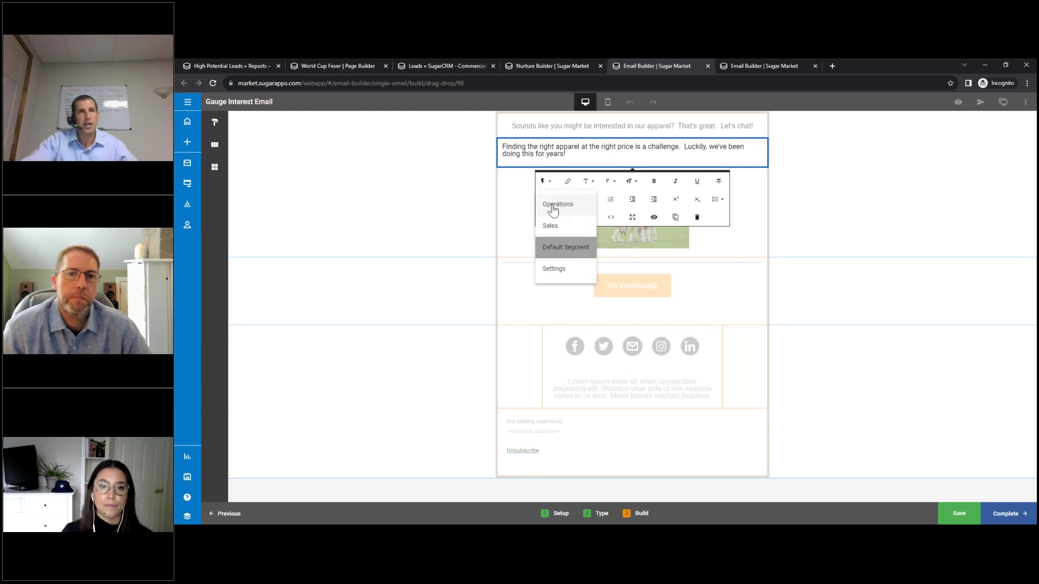